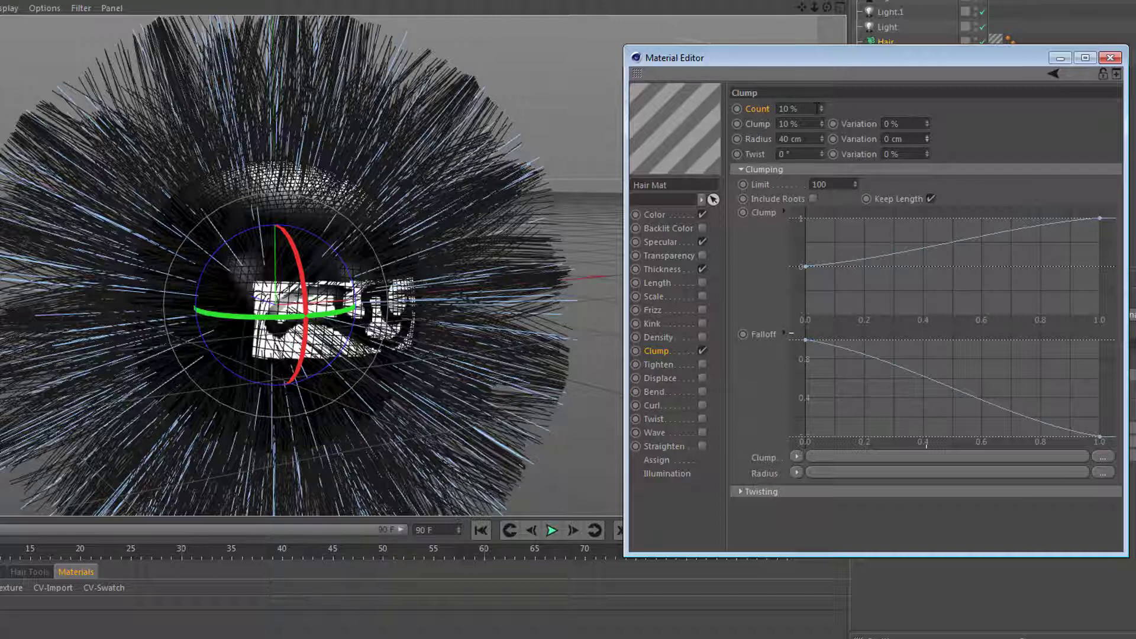
Set both the Count and the Clump amount of the hair material's clumping to 100%
left_click_drag(814, 109, 751, 93)
mouse_move(822, 108)
left_mouse_down()
mouse_move(822, 56)
mouse_move(825, 105)
left_mouse_up()
left_click_drag(822, 126, 822, 73)
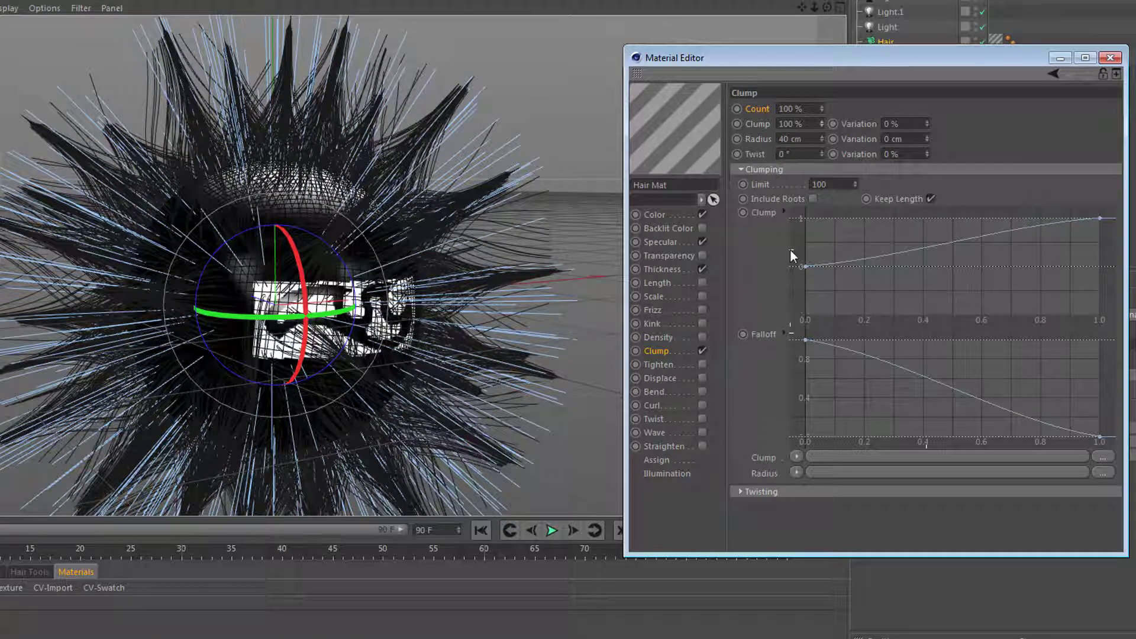
Increase the clump Radius to 165 cm
left_click_drag(822, 140, 822, 141)
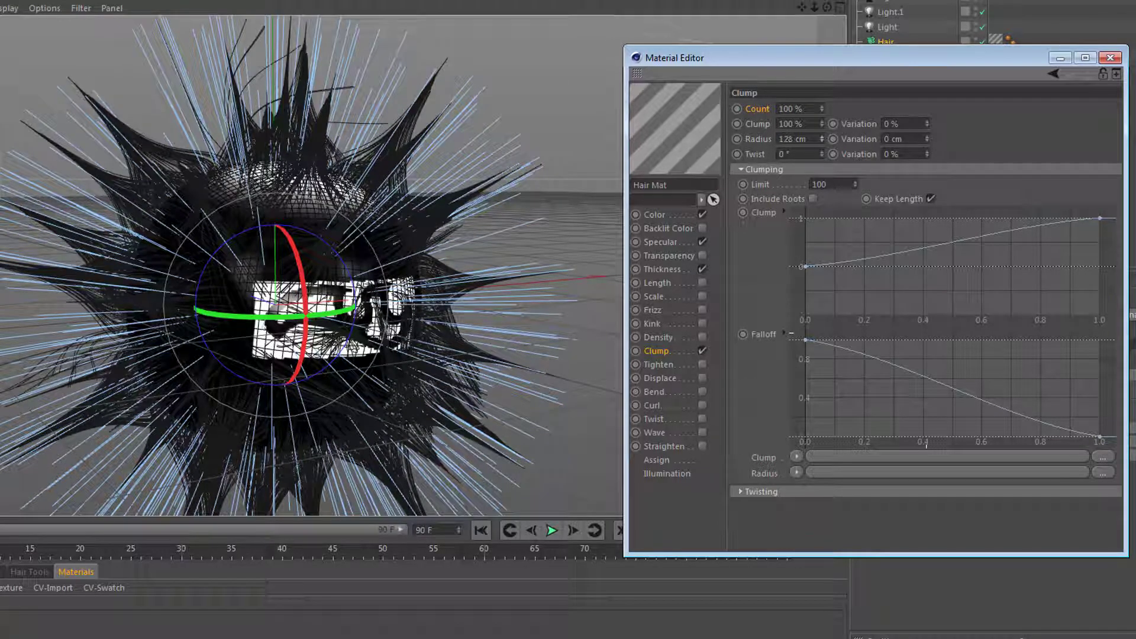
left_click_drag(822, 139, 822, 141)
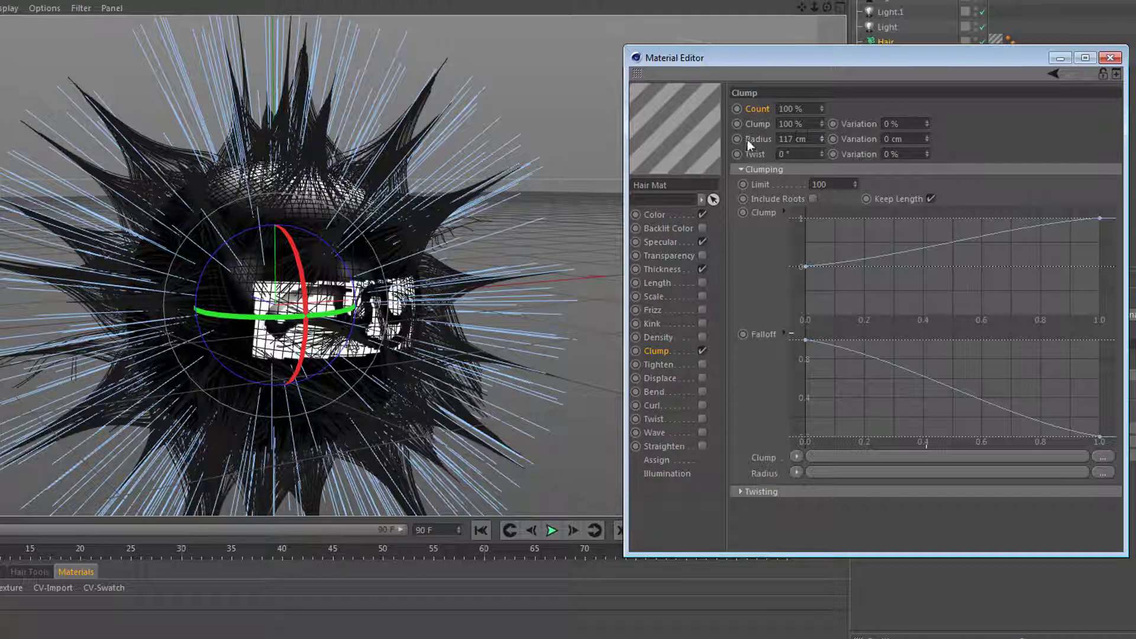
left_click_drag(820, 136, 822, 141)
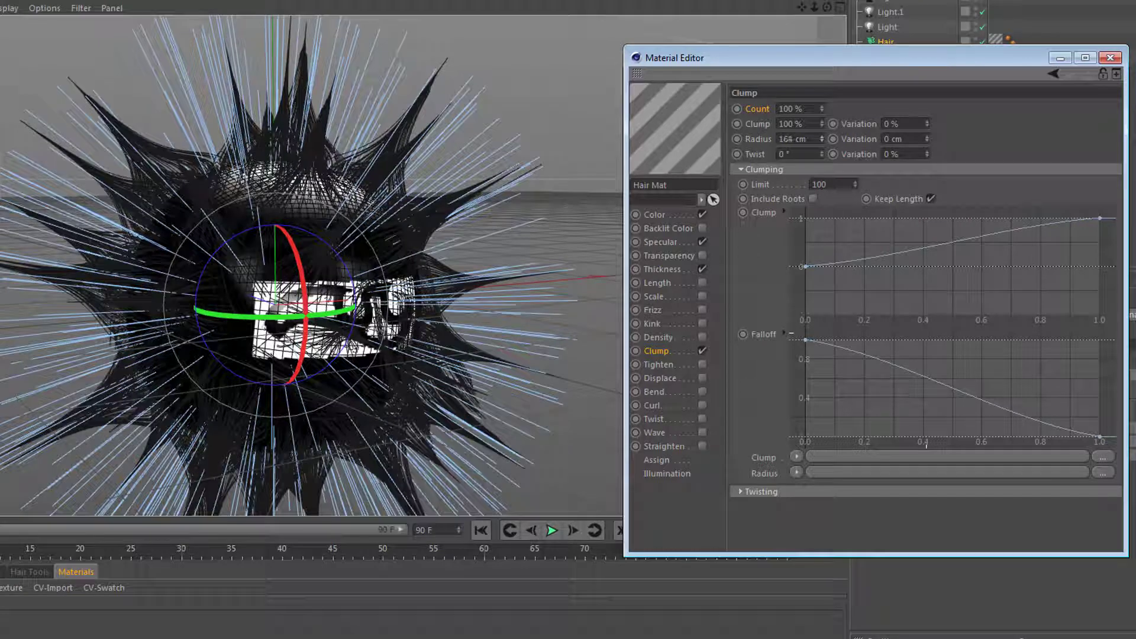
left_click_drag(822, 139, 822, 138)
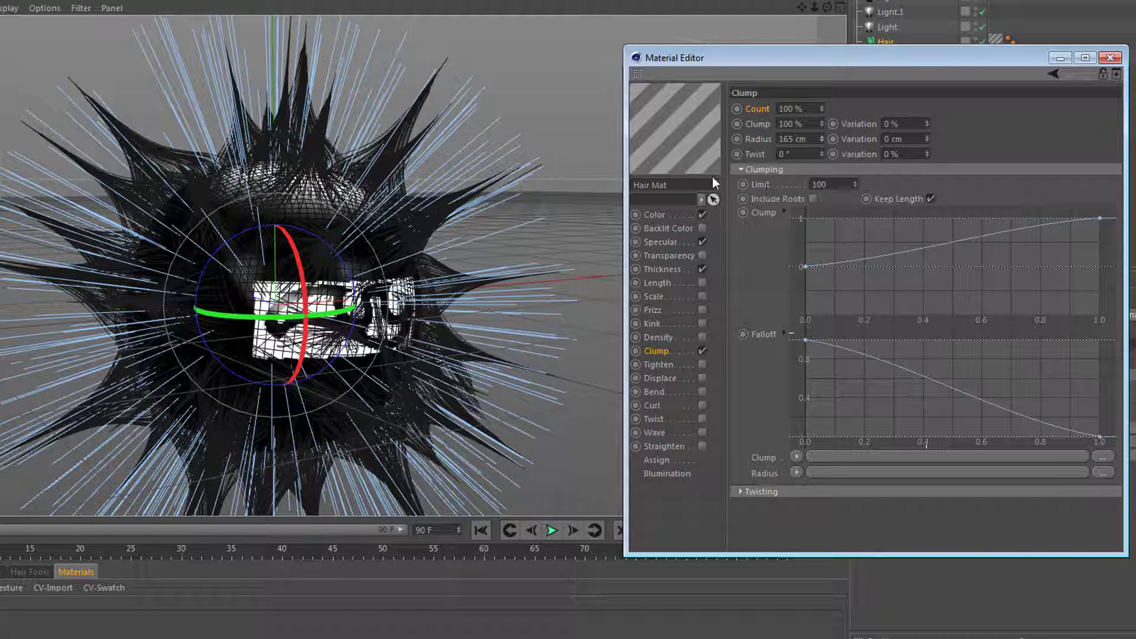
Try clumping Limit values of 12 and 500
double_click(819, 184)
type("12")
key("Return")
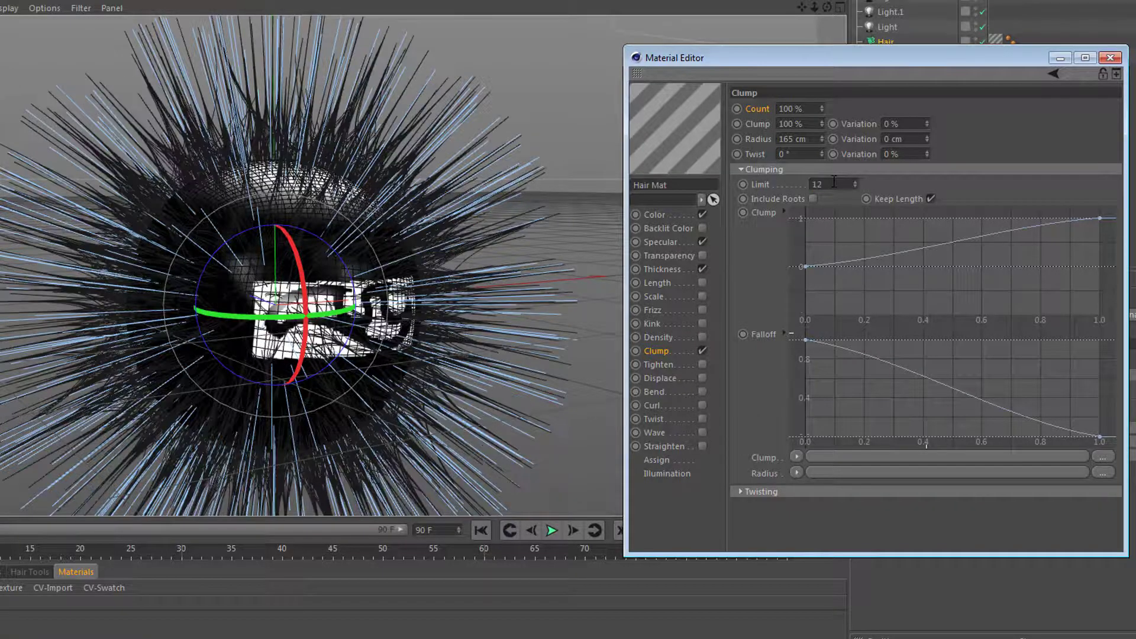
double_click(834, 182)
type("500")
key("Return")
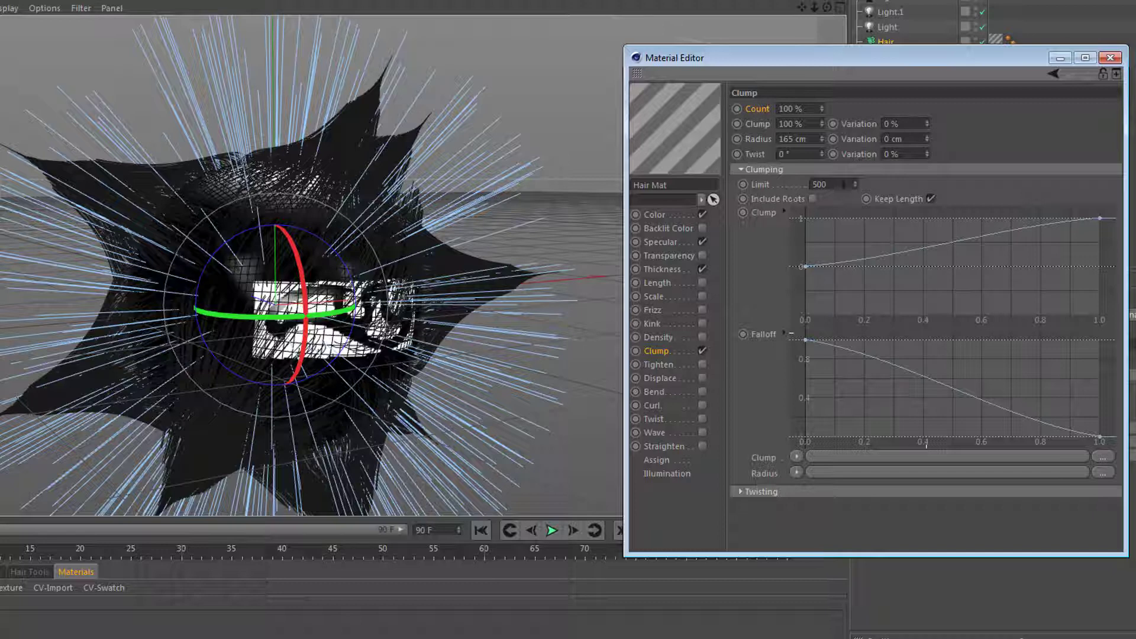
Set the clumping Limit to 200 and the clump Radius to 102 cm
left_click_drag(843, 184, 806, 184)
type("200")
key("Return")
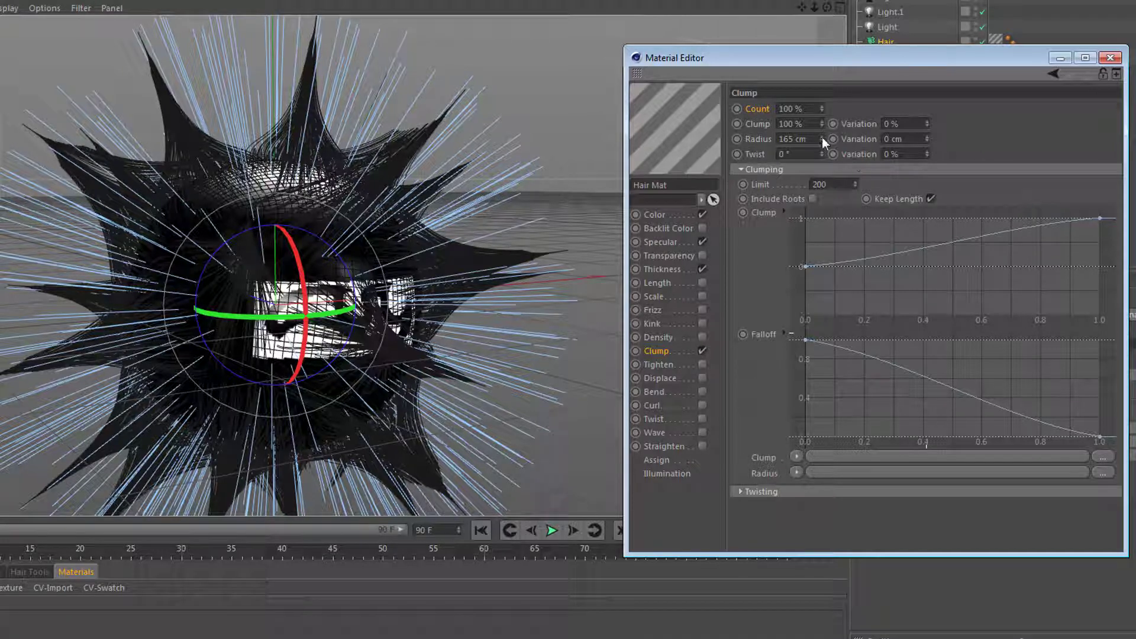
mouse_move(822, 138)
left_mouse_down()
mouse_move(781, 137)
mouse_move(822, 137)
left_mouse_up()
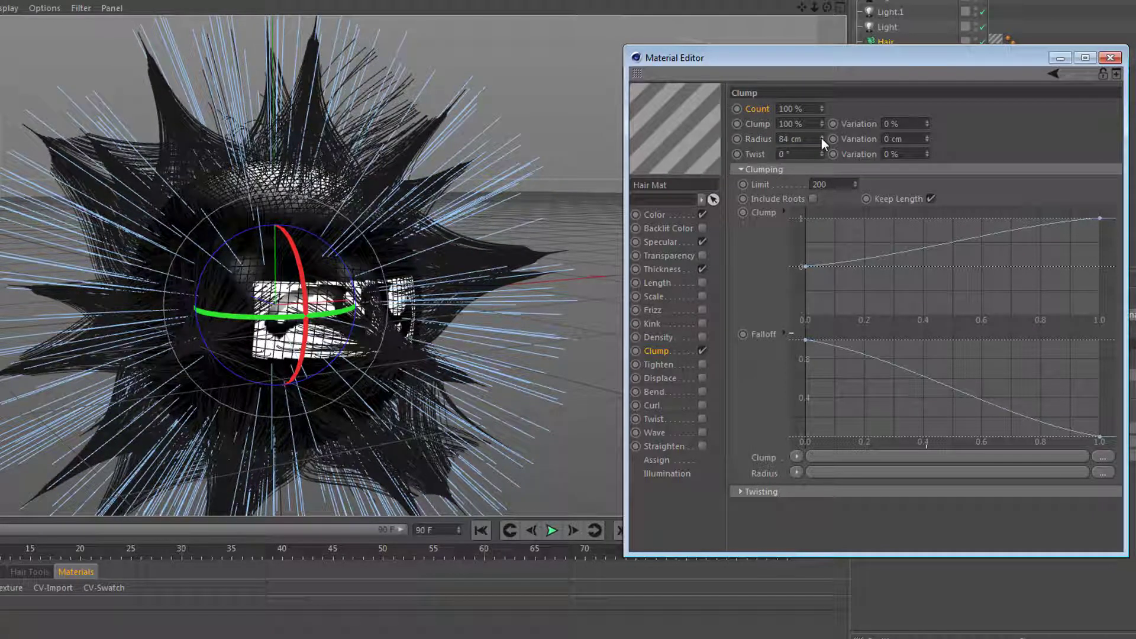
left_click_drag(821, 137, 816, 138)
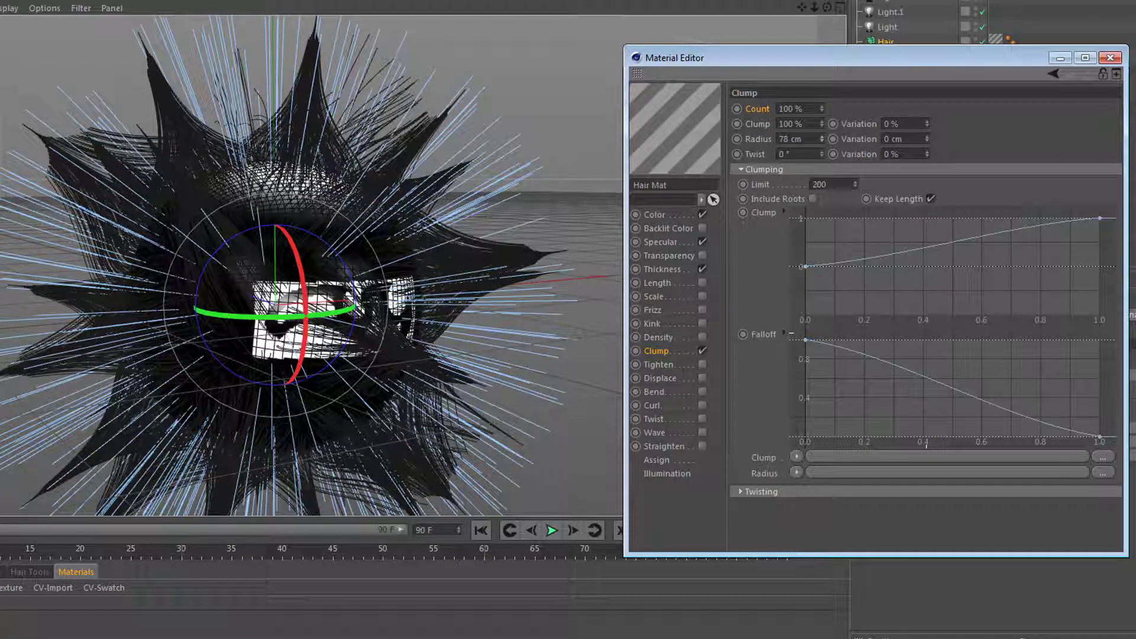
mouse_move(822, 137)
left_mouse_down()
mouse_move(821, 125)
mouse_move(822, 140)
left_mouse_up()
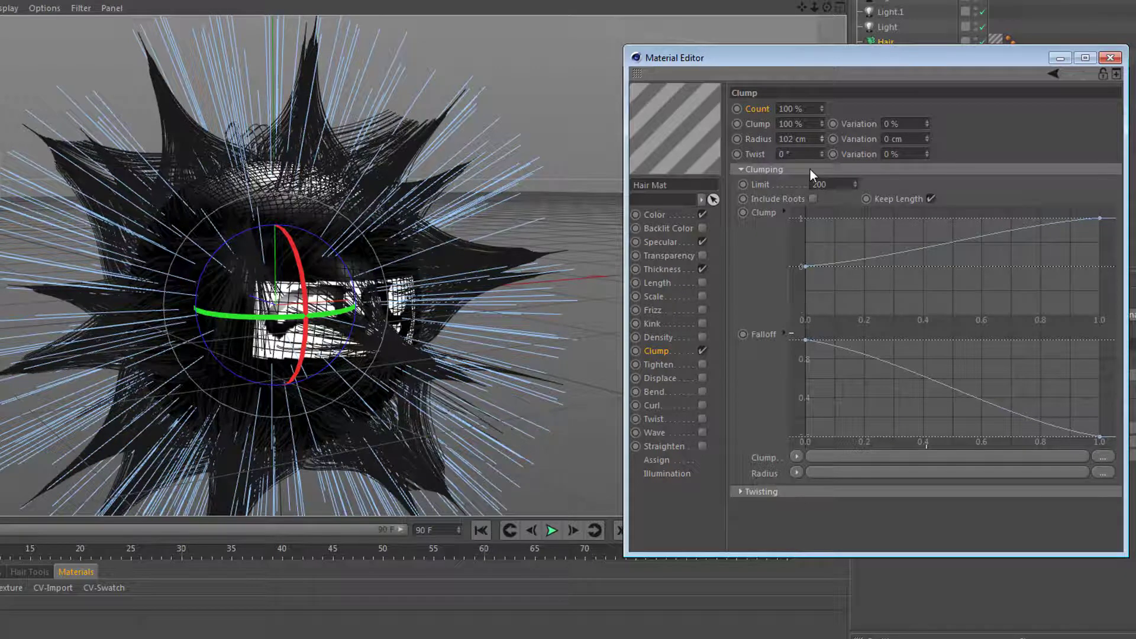
Reduce the Clump amount to 68% and enable Include Roots for the clumping
left_click_drag(822, 108, 821, 116)
mouse_move(822, 122)
left_mouse_down()
mouse_move(811, 123)
mouse_move(820, 125)
left_mouse_up()
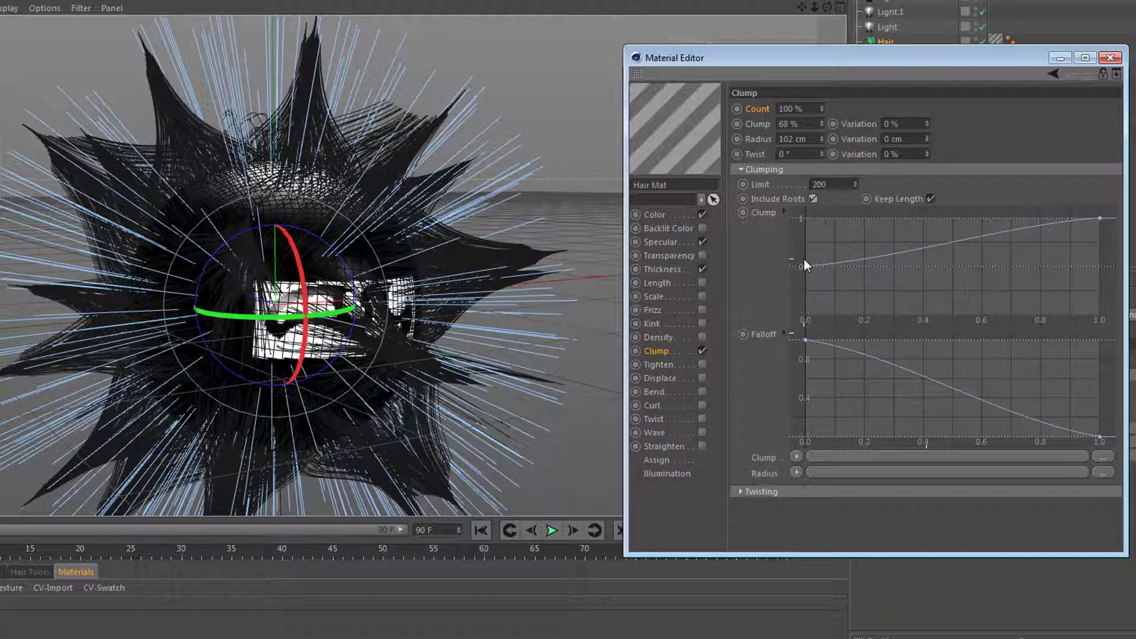
Try shifting the Clump curve's start point horizontally to about 0.2 and 0.7, and return it to 0
mouse_move(805, 265)
left_mouse_down()
mouse_move(926, 264)
mouse_move(798, 265)
mouse_move(800, 299)
mouse_move(797, 233)
mouse_move(794, 266)
left_mouse_up()
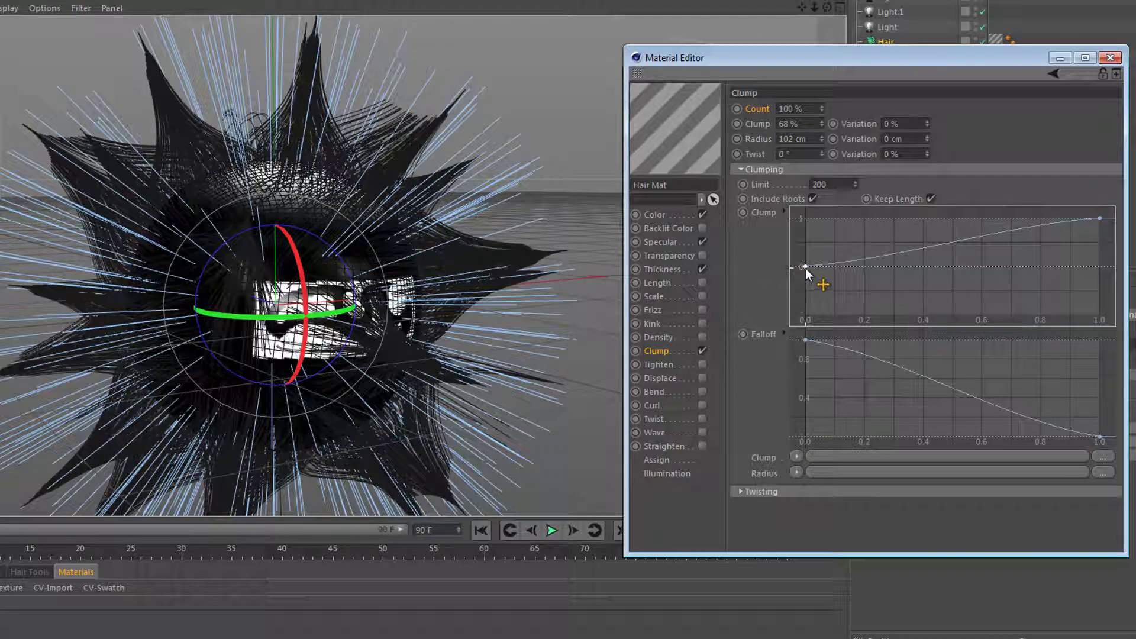
left_click(805, 267)
left_click_drag(806, 265, 865, 266)
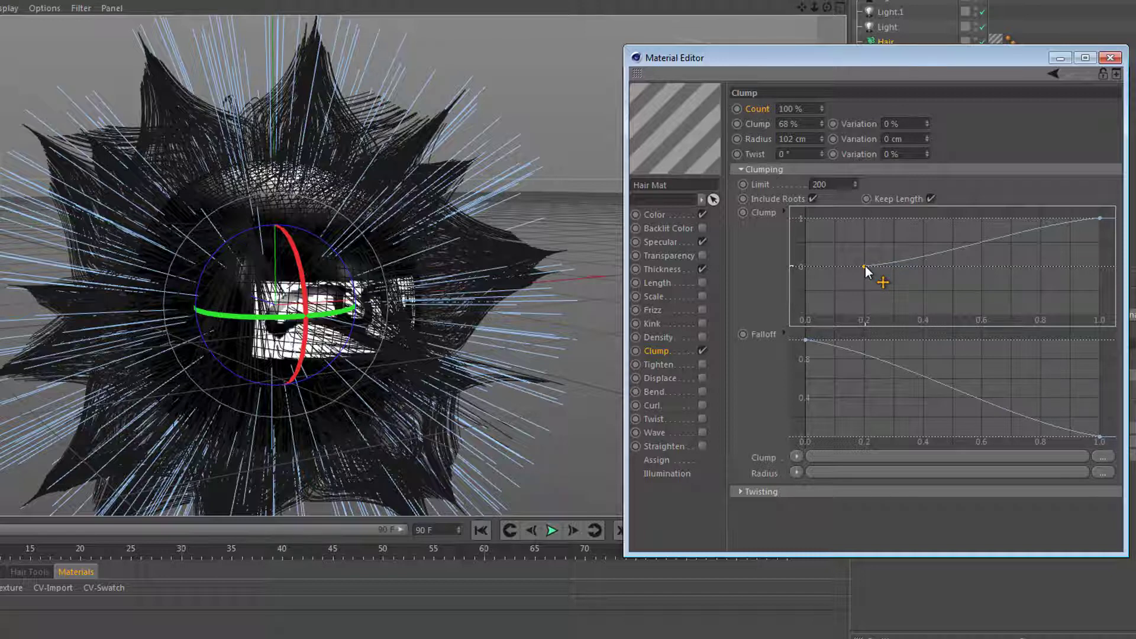
left_click_drag(866, 268, 1013, 267)
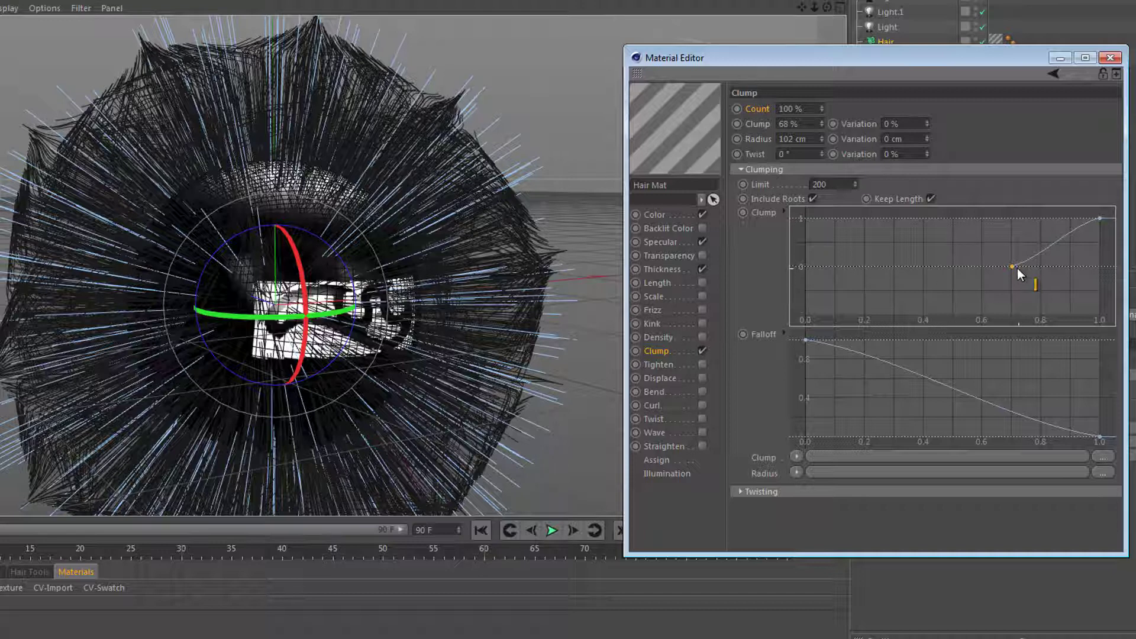
left_click_drag(1013, 267, 783, 265)
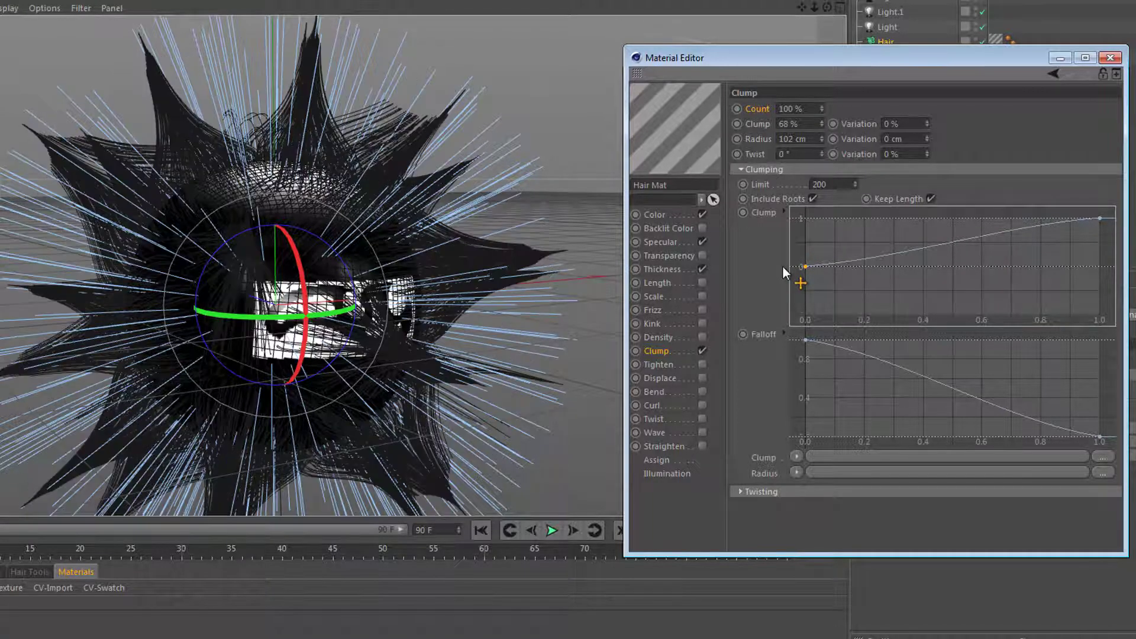
Raise the Clump curve's start point to a value of about 0.3
mouse_move(807, 268)
left_mouse_down()
mouse_move(803, 280)
mouse_move(801, 256)
left_mouse_up()
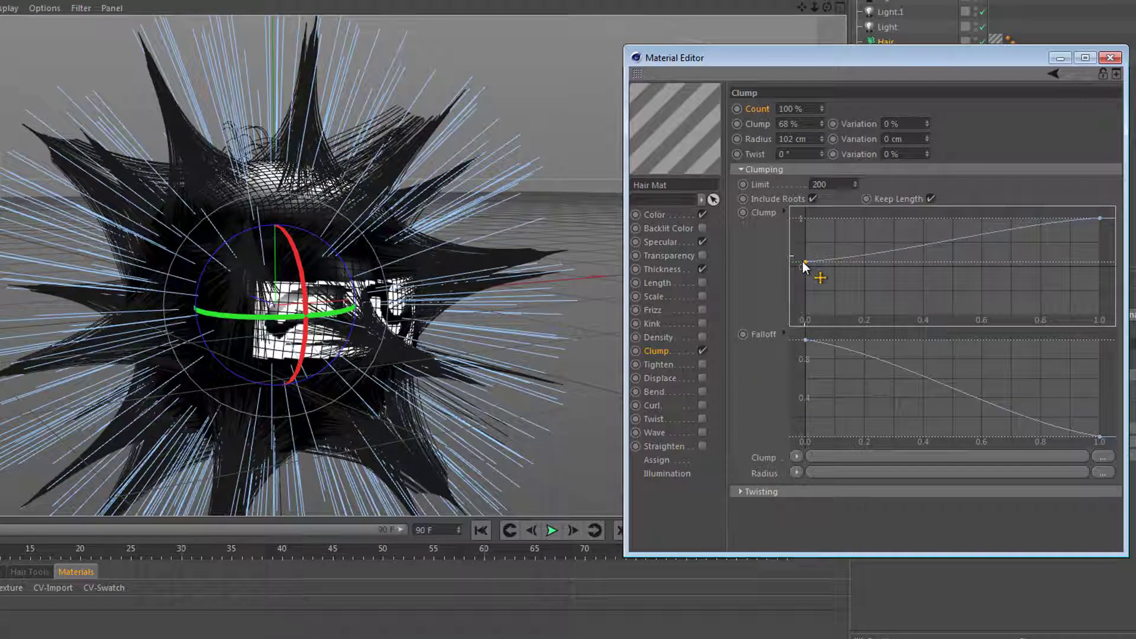
left_click_drag(805, 257, 802, 269)
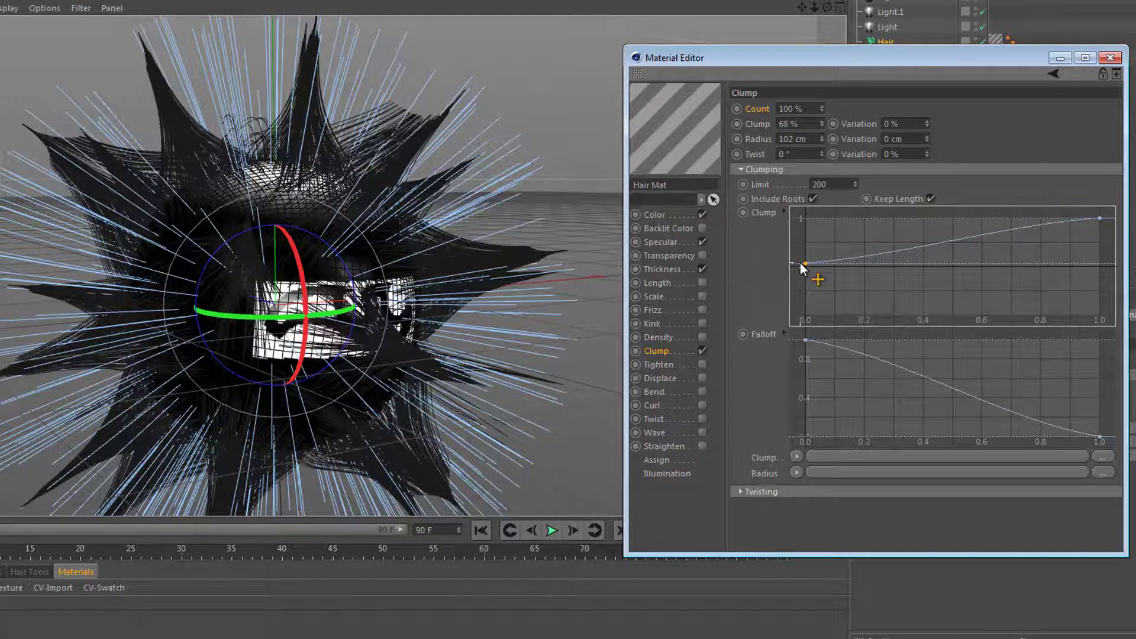
left_click_drag(805, 263, 800, 259)
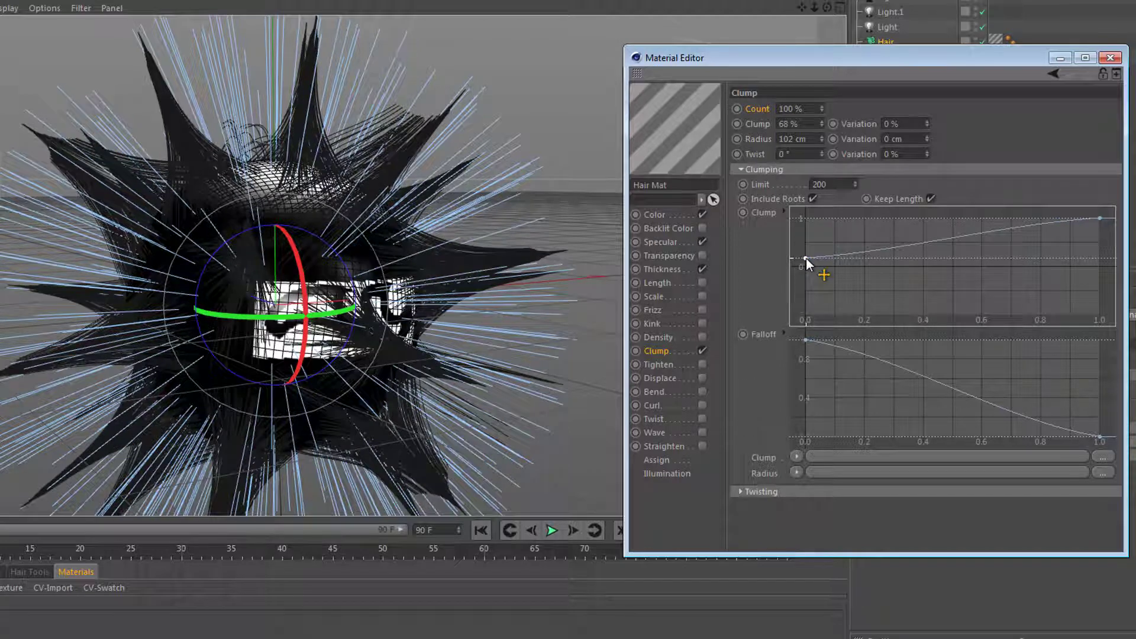
left_click_drag(806, 258, 804, 254)
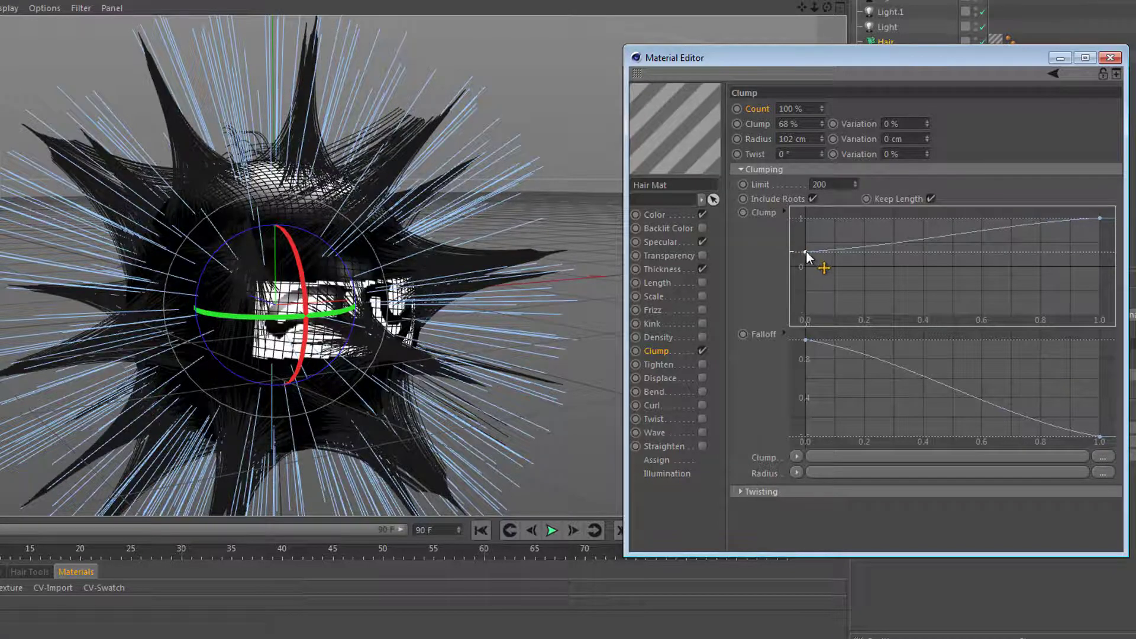
Try the raised Clump curve start point at horizontal positions of about 0.5 and 0.7, and move it back to 0
left_click_drag(810, 251, 953, 249)
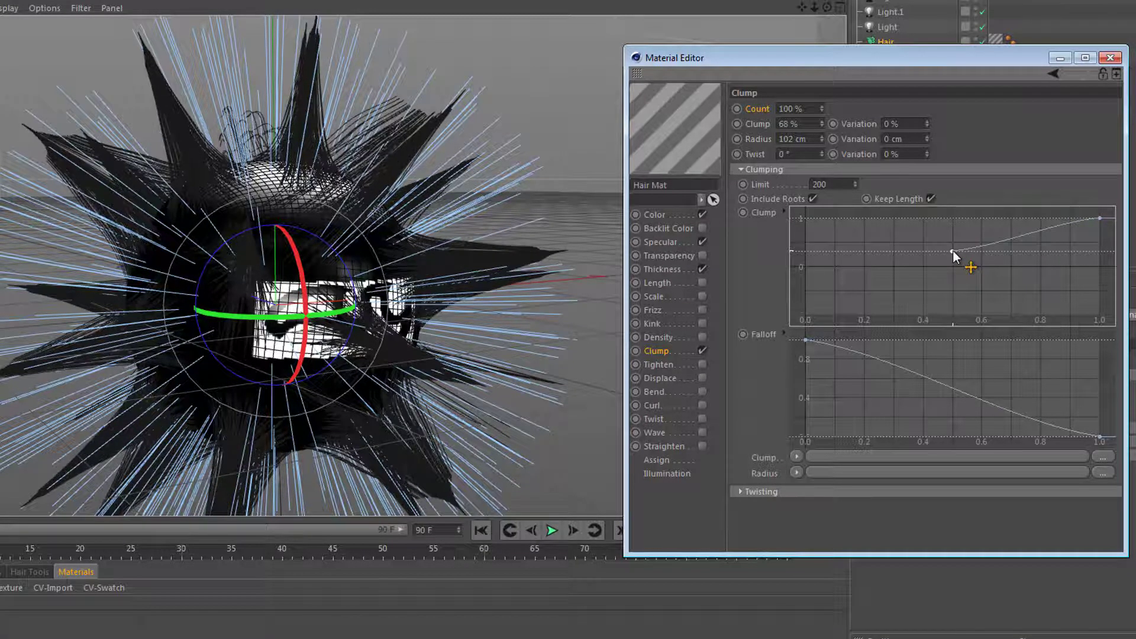
left_click_drag(953, 249, 1012, 254)
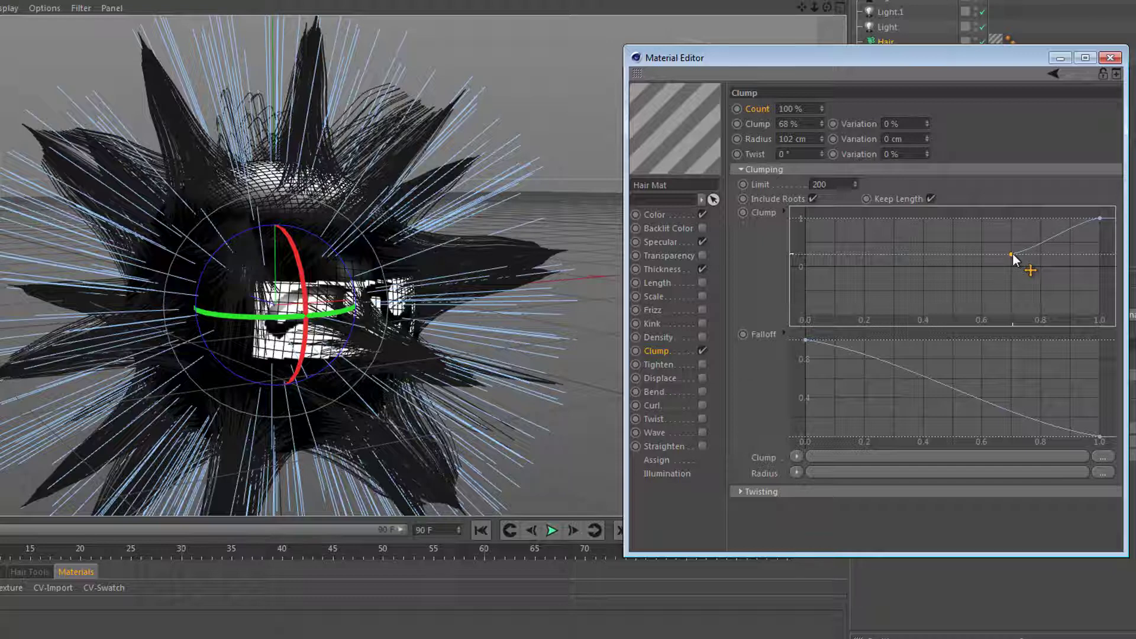
left_click_drag(1013, 253, 807, 253)
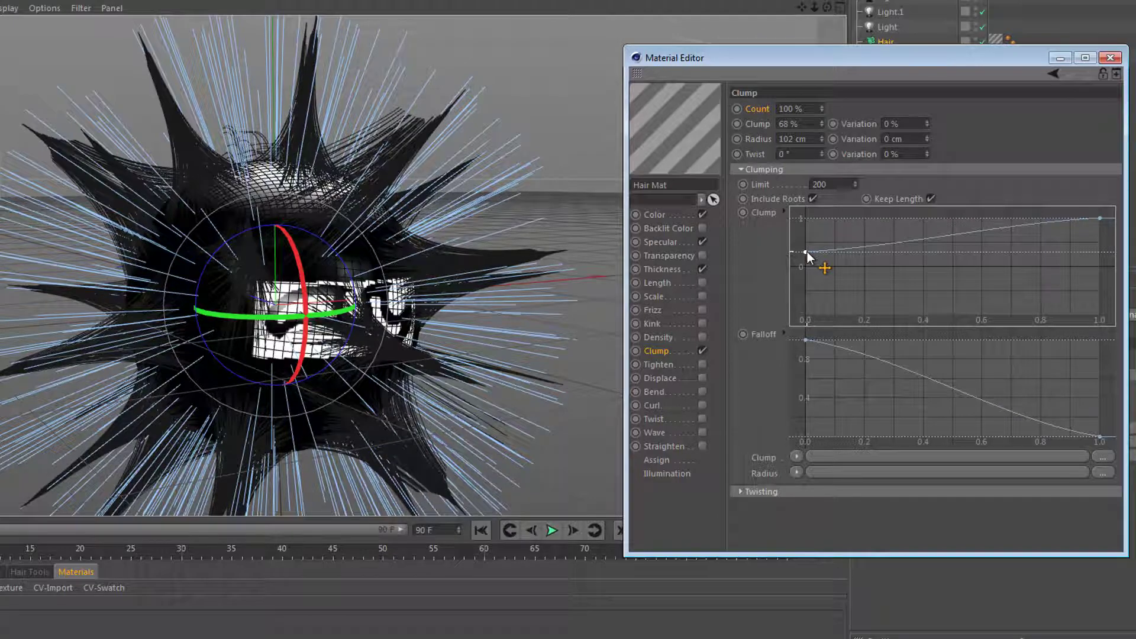
Toggle Keep Length and Include Roots off and back on to compare their effect on the hair
left_click(931, 199)
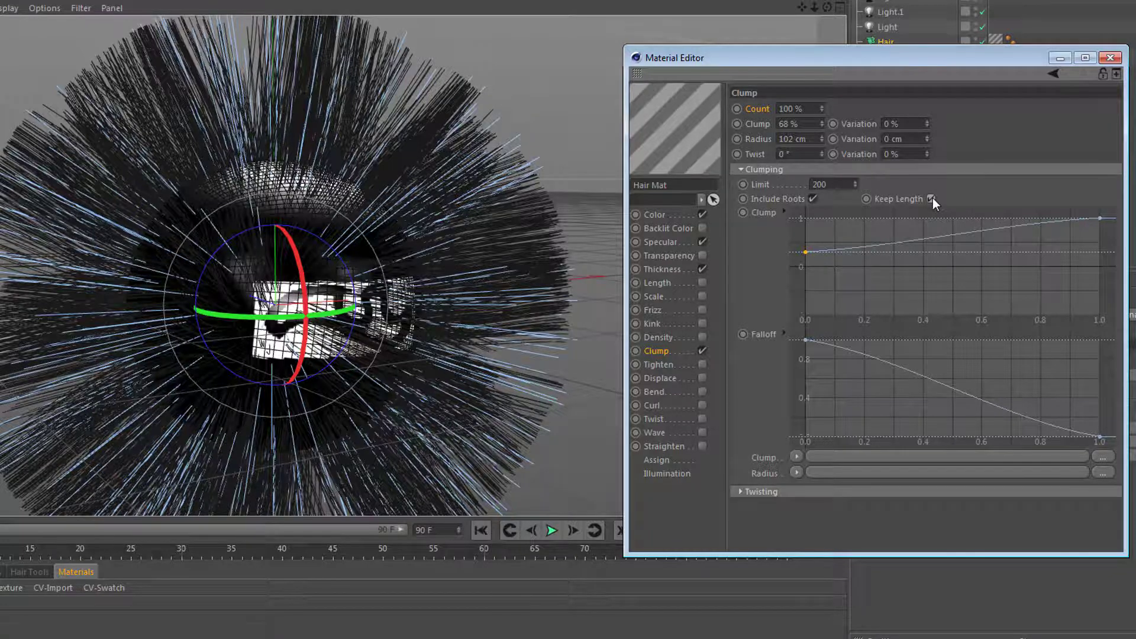
left_click(931, 199)
left_click(814, 199)
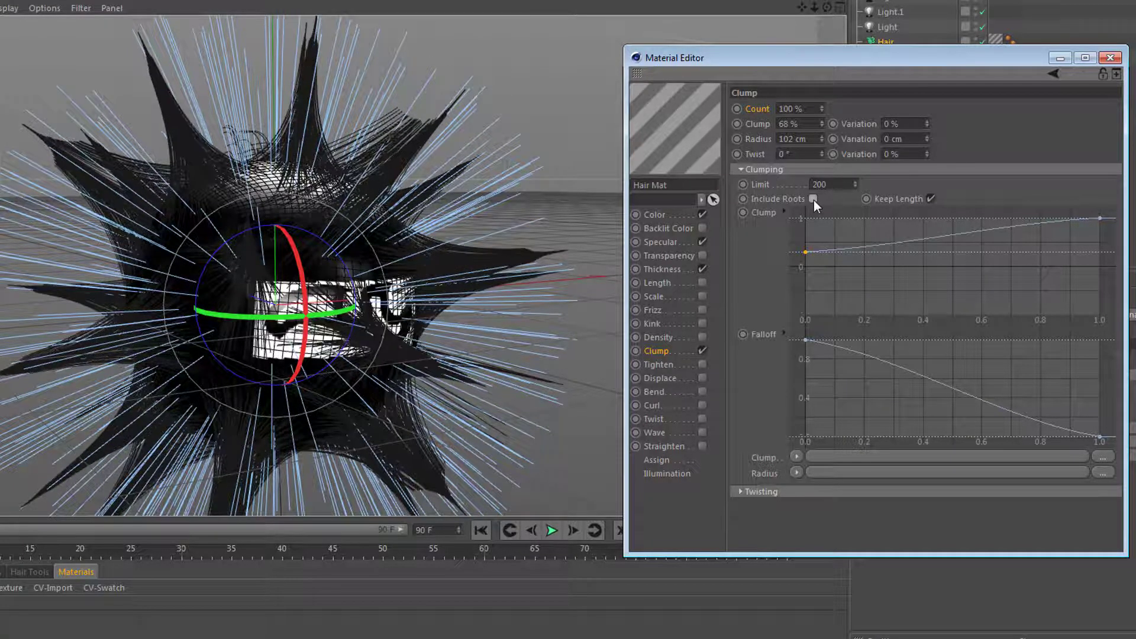
left_click(813, 199)
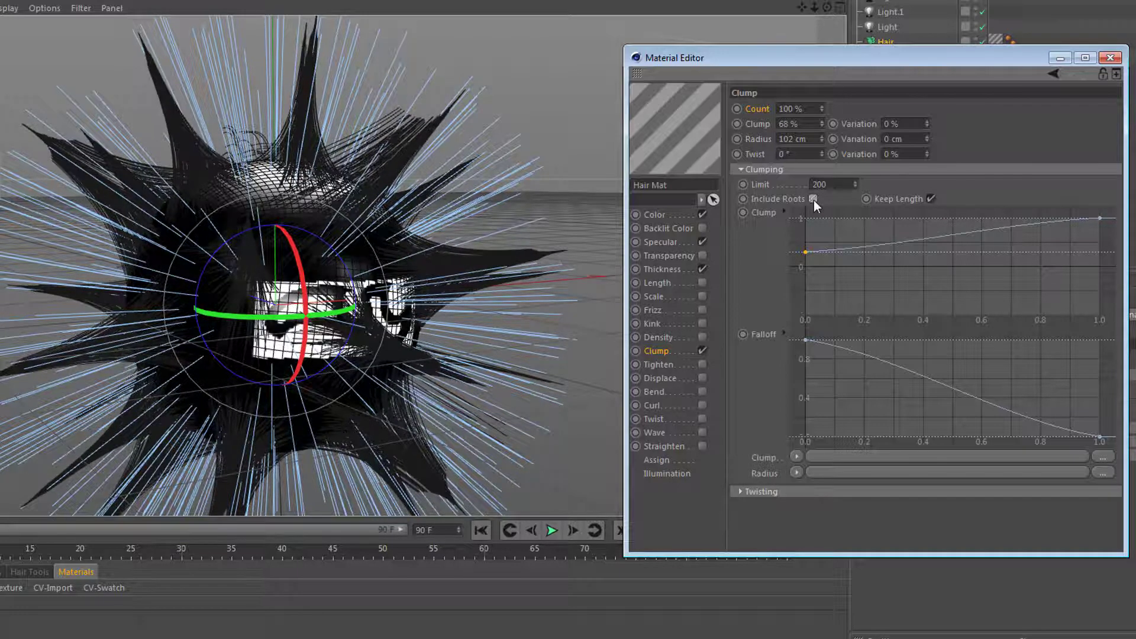
Compare Include Roots off and on with the Clump curve's start point at about 0.46 and 0.8, and return the point to the origin
left_click(814, 199)
left_click_drag(808, 252, 945, 228)
left_click(813, 199)
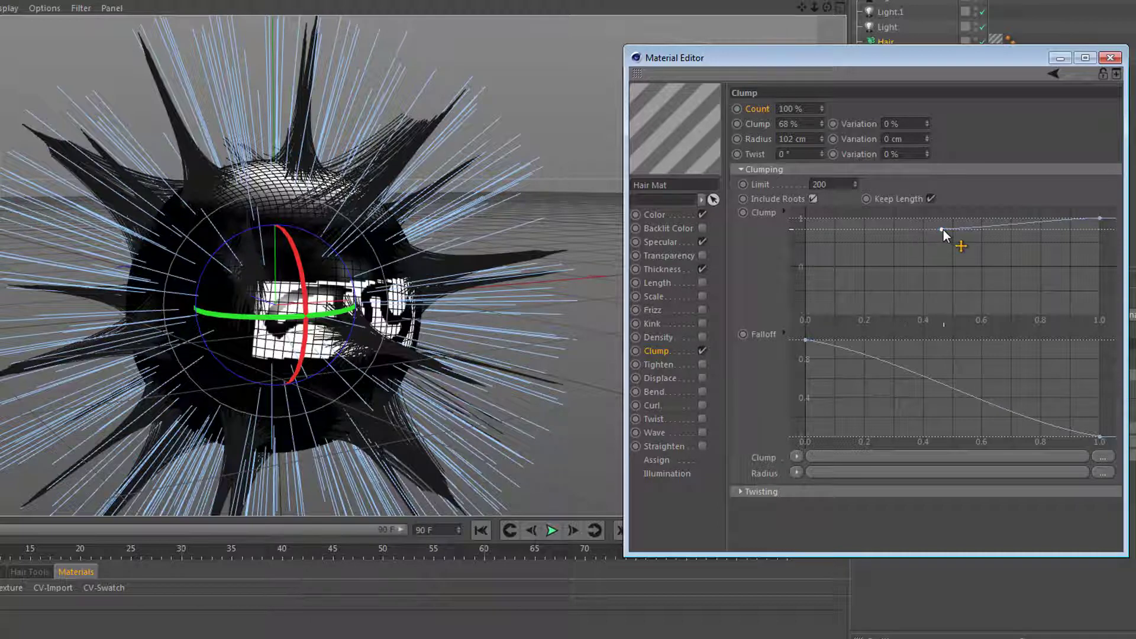
left_click_drag(942, 229, 788, 266)
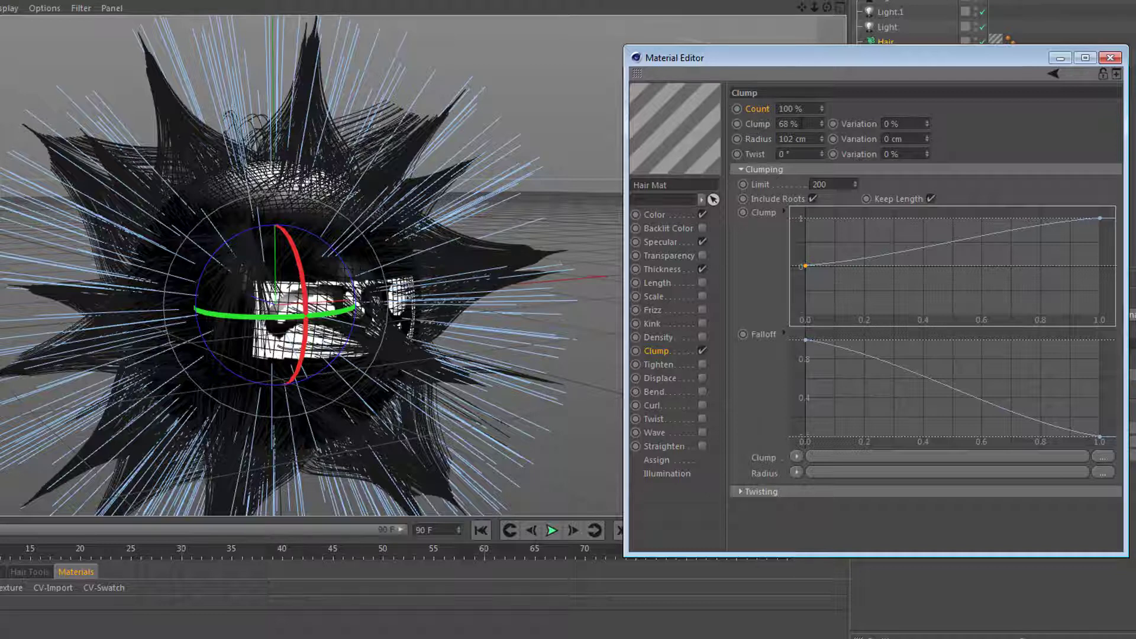
Set the Clump amount to 54% with a 50% Variation, and the Radius Variation to 26 cm
left_click_drag(823, 122, 822, 118)
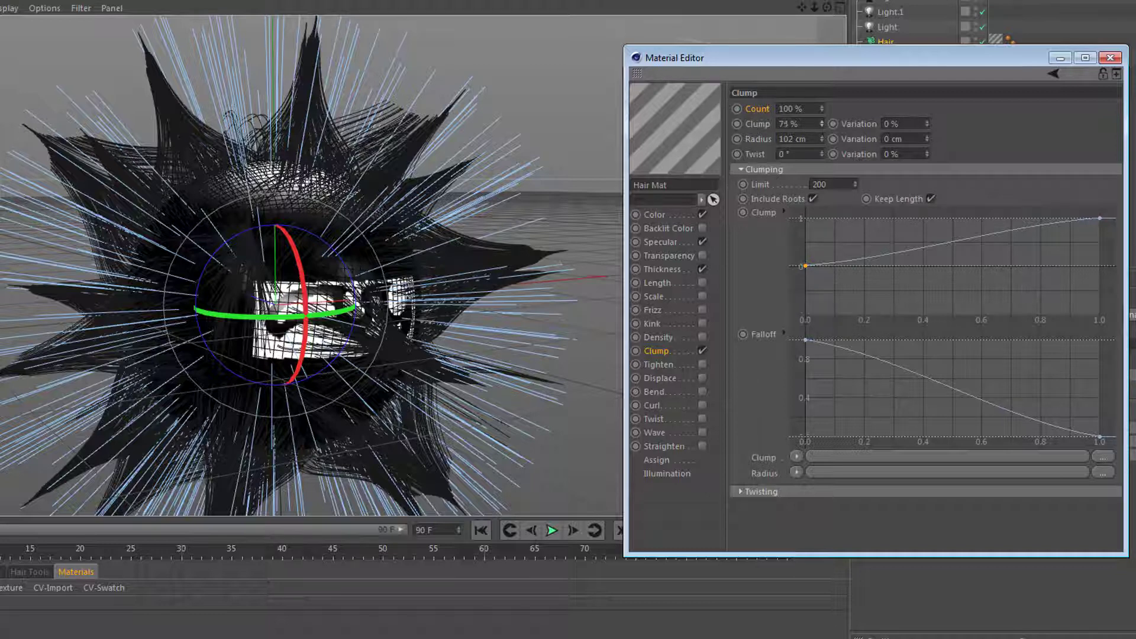
left_click(823, 121)
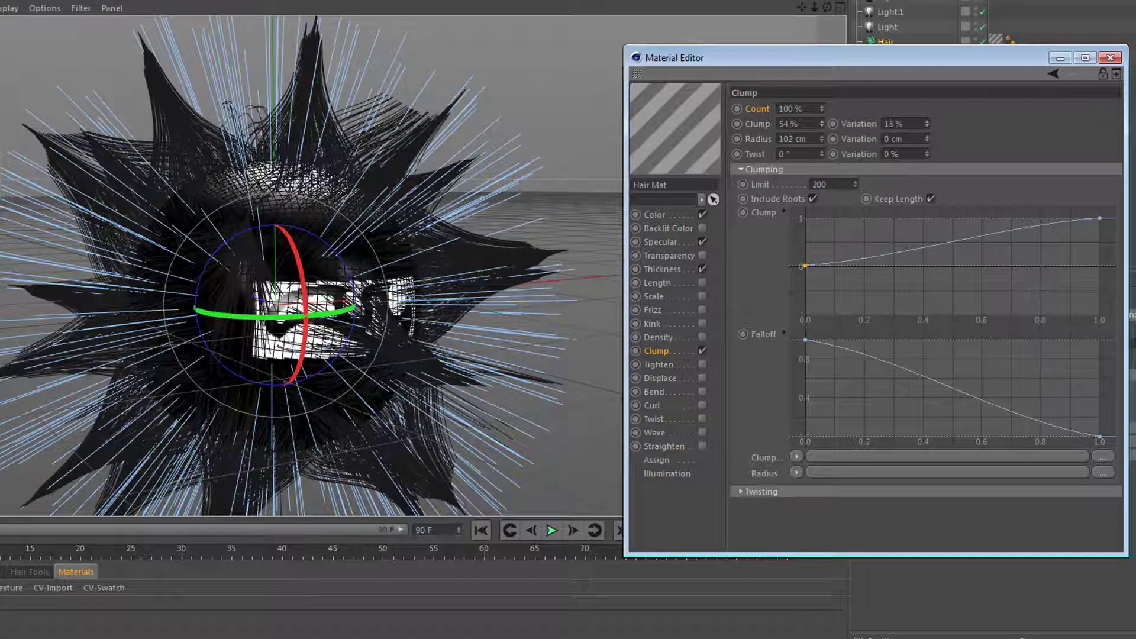
left_click_drag(927, 124, 927, 107)
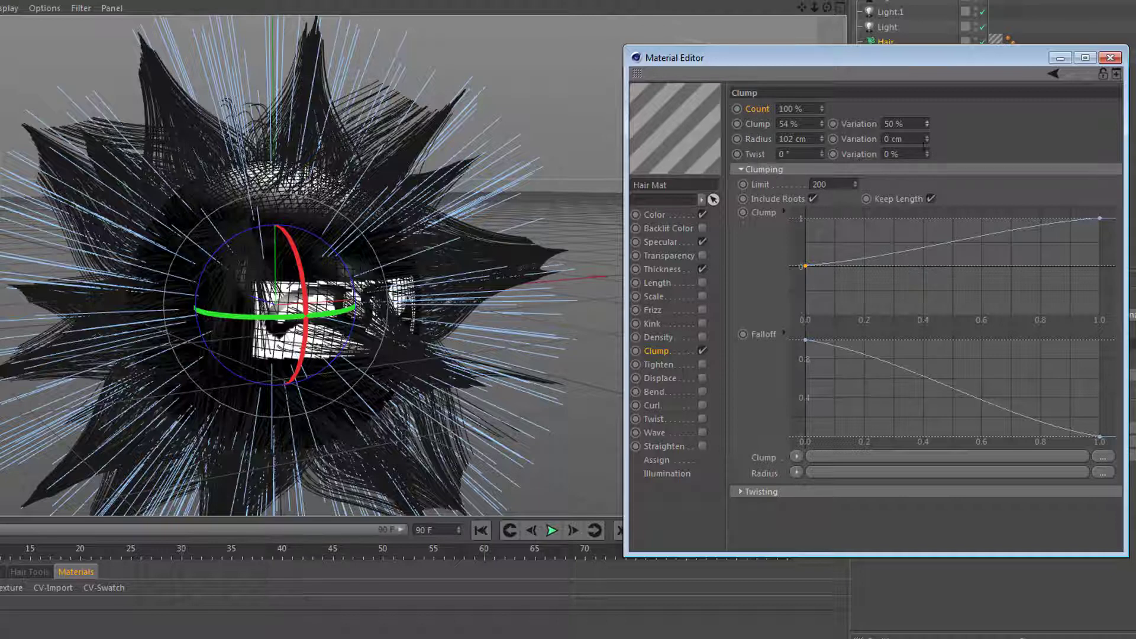
left_click_drag(927, 141, 928, 128)
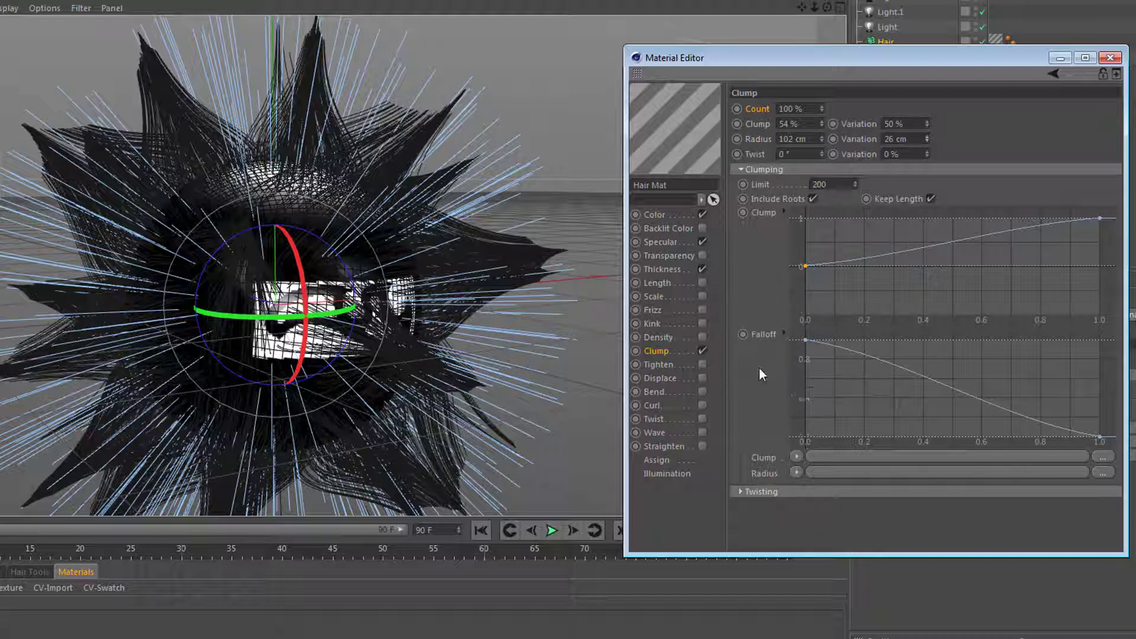
Test the Falloff curve's end points without reshaping it, and set the Clump amount to 56%
mouse_move(805, 339)
left_mouse_down()
mouse_move(779, 381)
mouse_move(798, 364)
mouse_move(794, 337)
left_mouse_up()
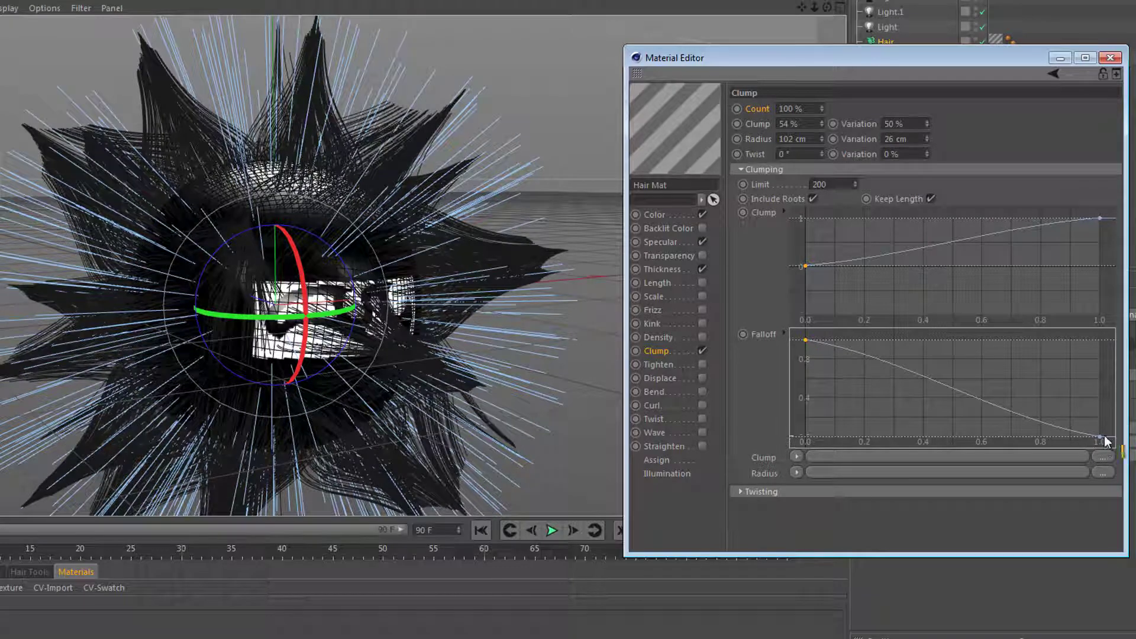
mouse_move(1108, 440)
left_mouse_down()
mouse_move(1111, 379)
mouse_move(1116, 444)
left_mouse_up()
left_click_drag(821, 122, 822, 135)
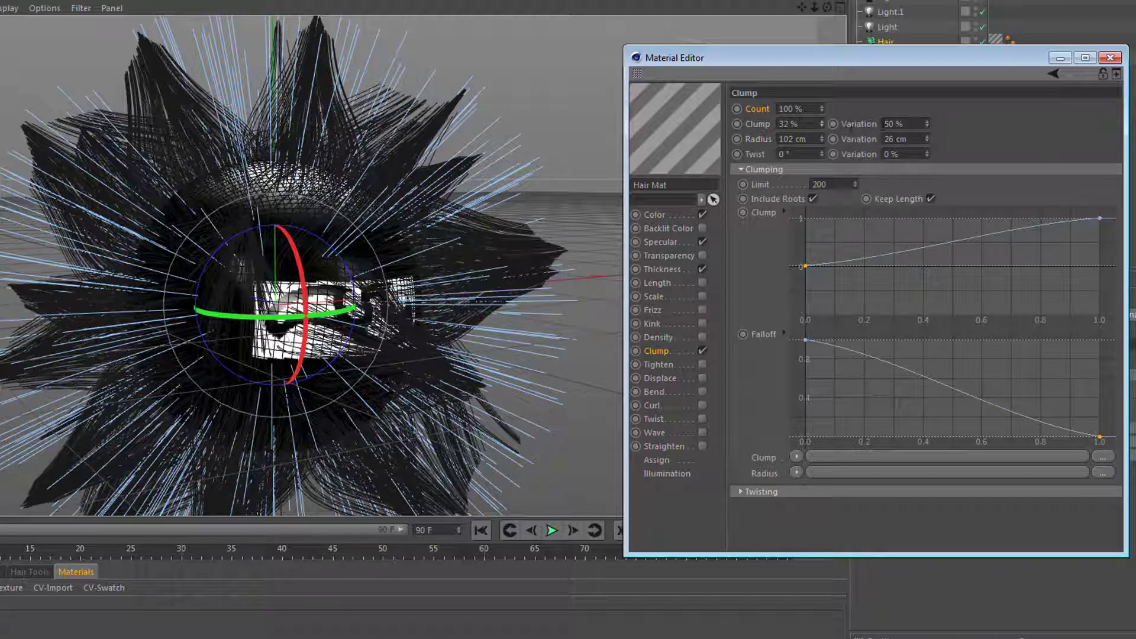
left_click_drag(821, 123, 822, 115)
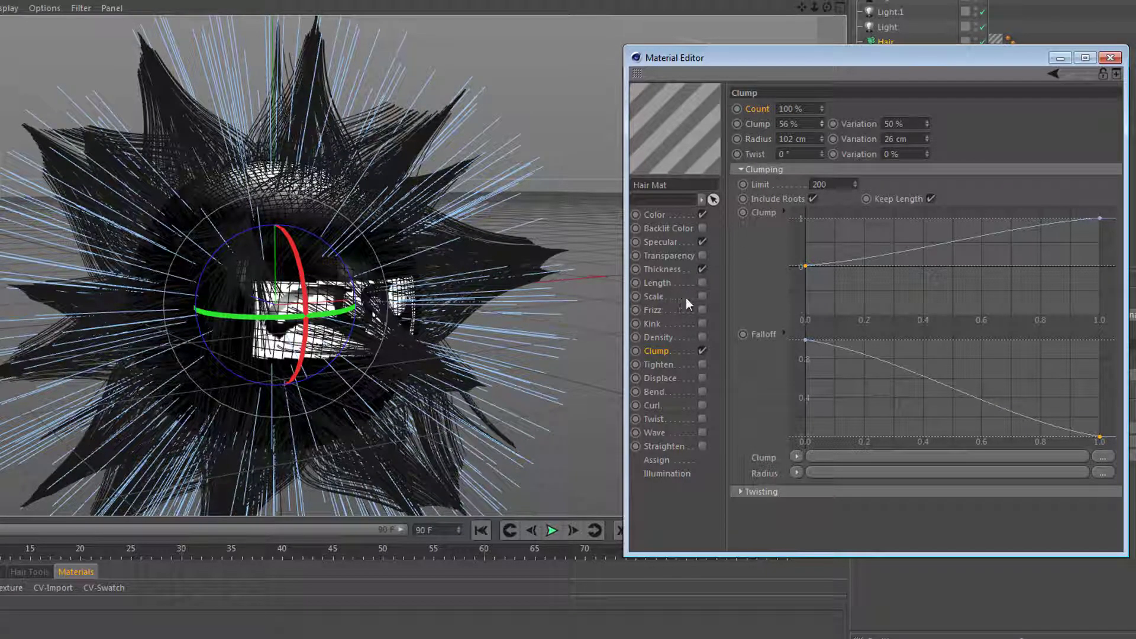
Enable the Length channel, set its Length to 84% and Variation to 42%, and switch the channel off again
left_click(701, 282)
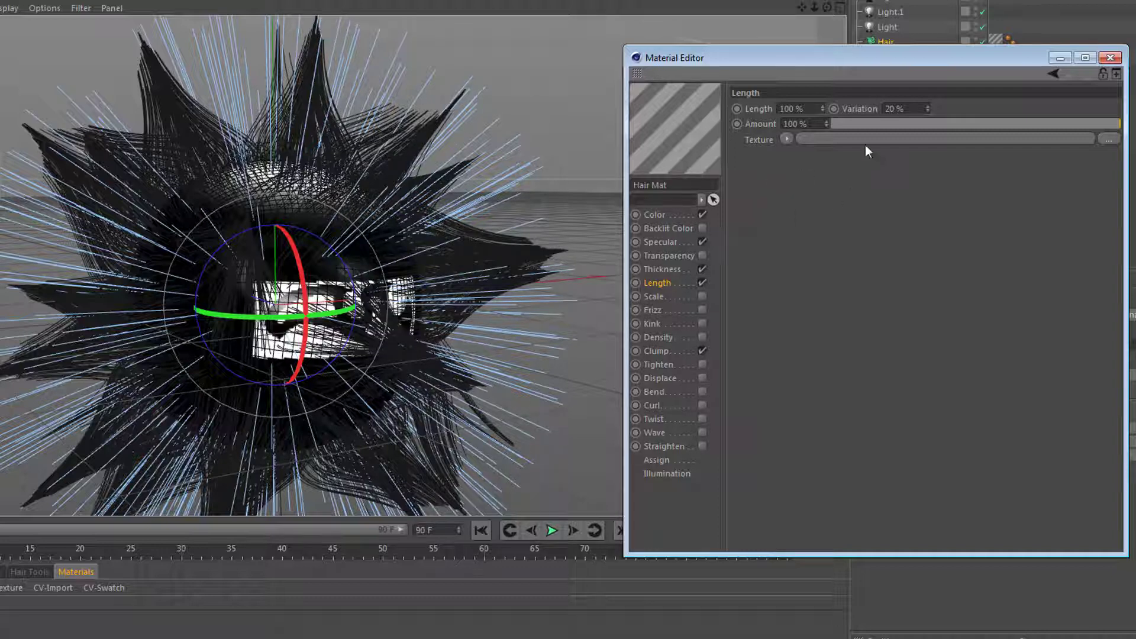
mouse_move(928, 108)
left_mouse_down()
mouse_move(953, 109)
mouse_move(920, 109)
left_mouse_up()
left_click_drag(823, 109, 817, 109)
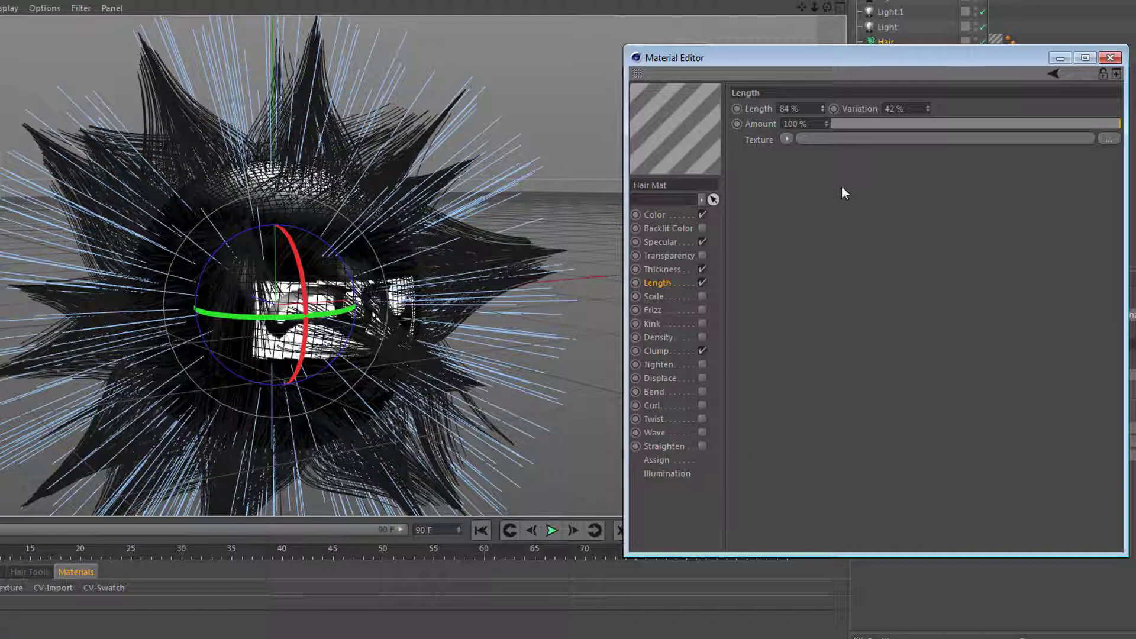
left_click(703, 283)
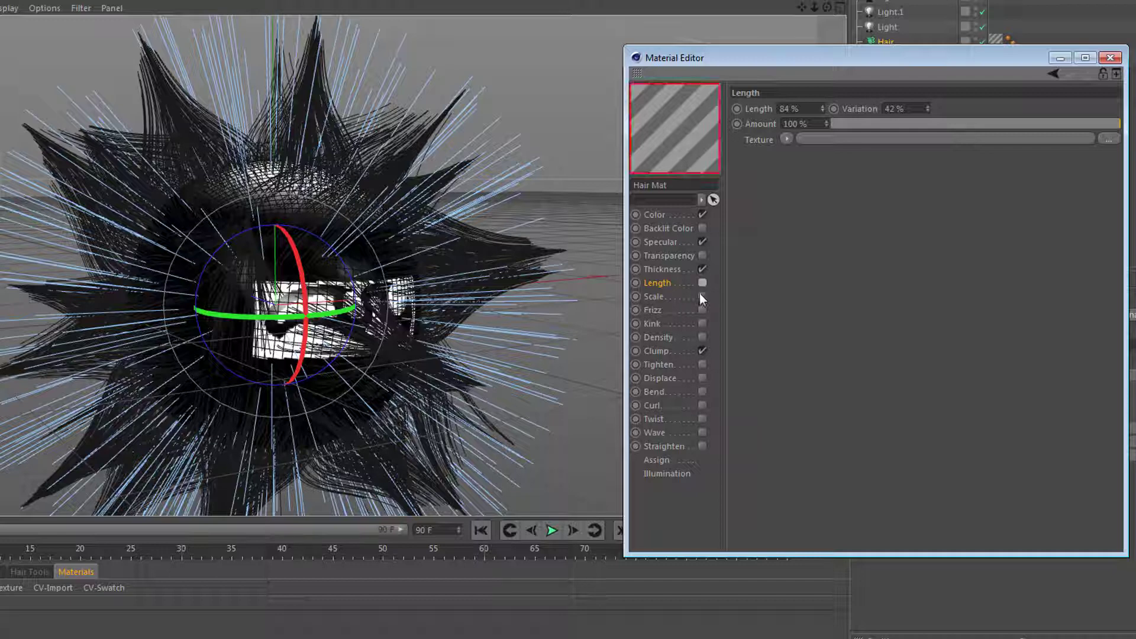
Enable the Scale channel and set its Scale to 68% with a 42% Variation
left_click(704, 297)
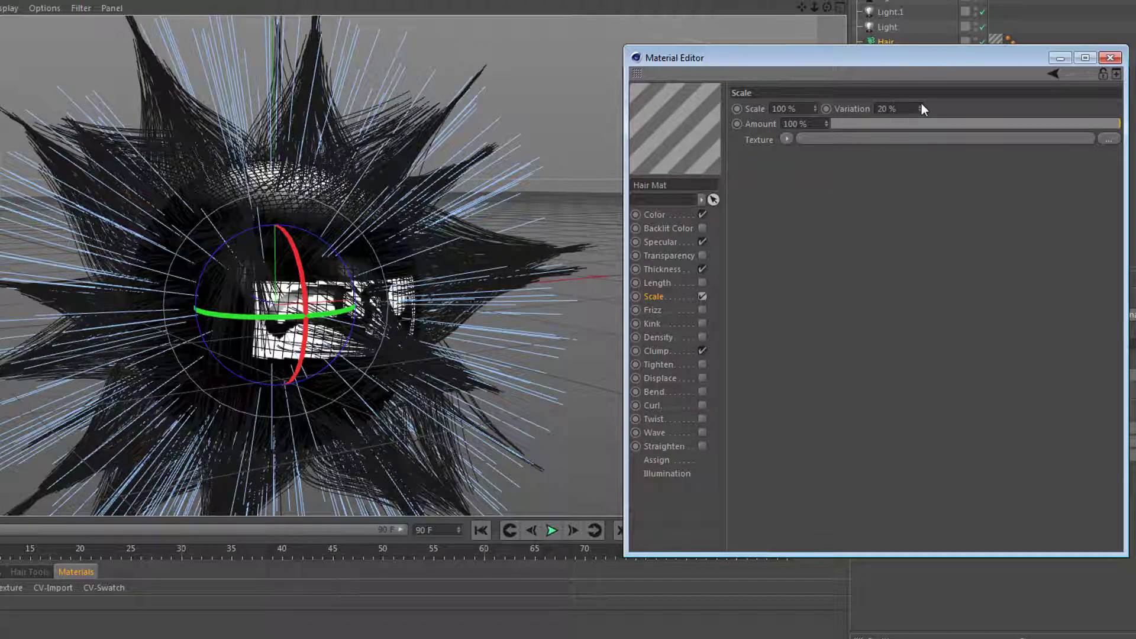
mouse_move(922, 107)
left_mouse_down()
mouse_move(919, 127)
mouse_move(919, 100)
left_mouse_up()
mouse_move(815, 107)
left_mouse_down()
mouse_move(815, 118)
mouse_move(814, 105)
left_mouse_up()
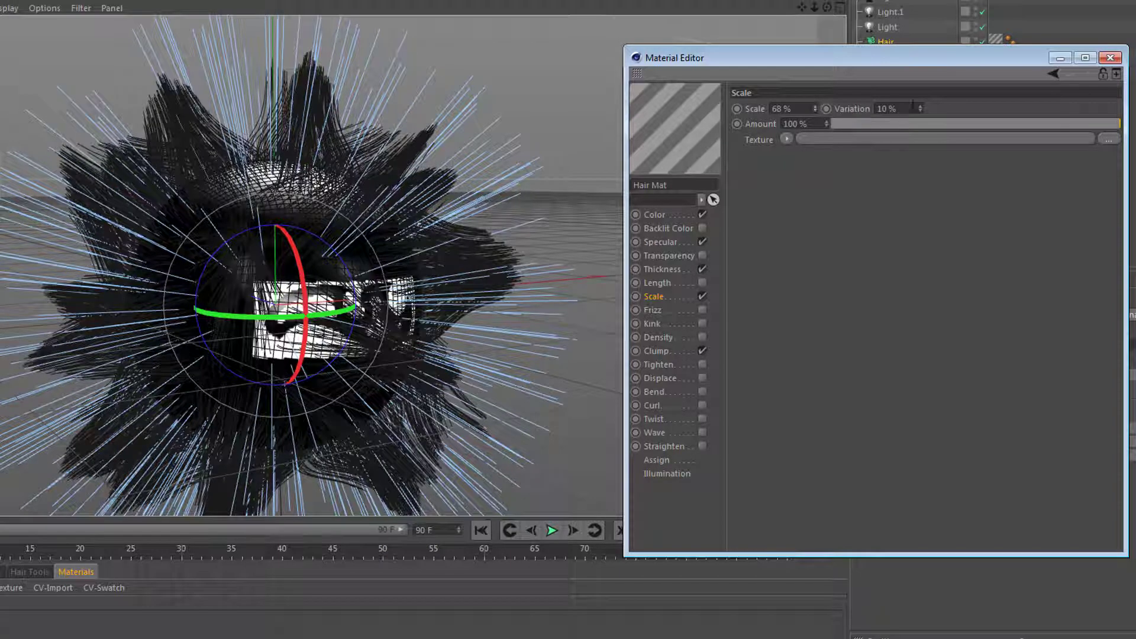
left_click_drag(920, 108, 921, 103)
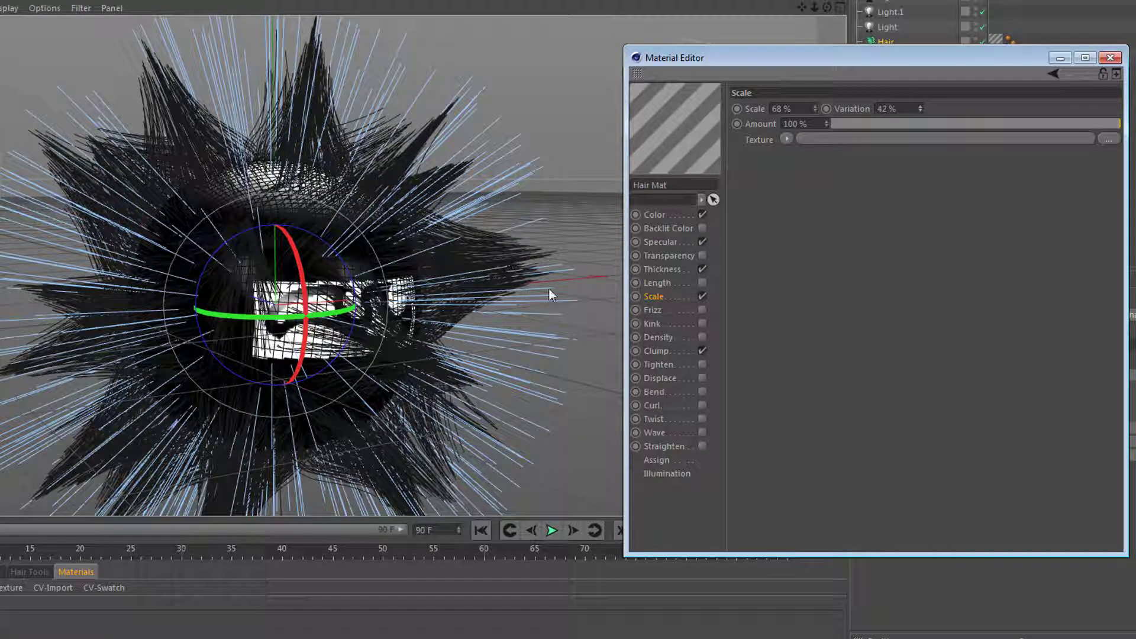
Compare the hair with only Length and only Scale enabled, and leave both channels on
left_click(701, 297)
left_click(702, 283)
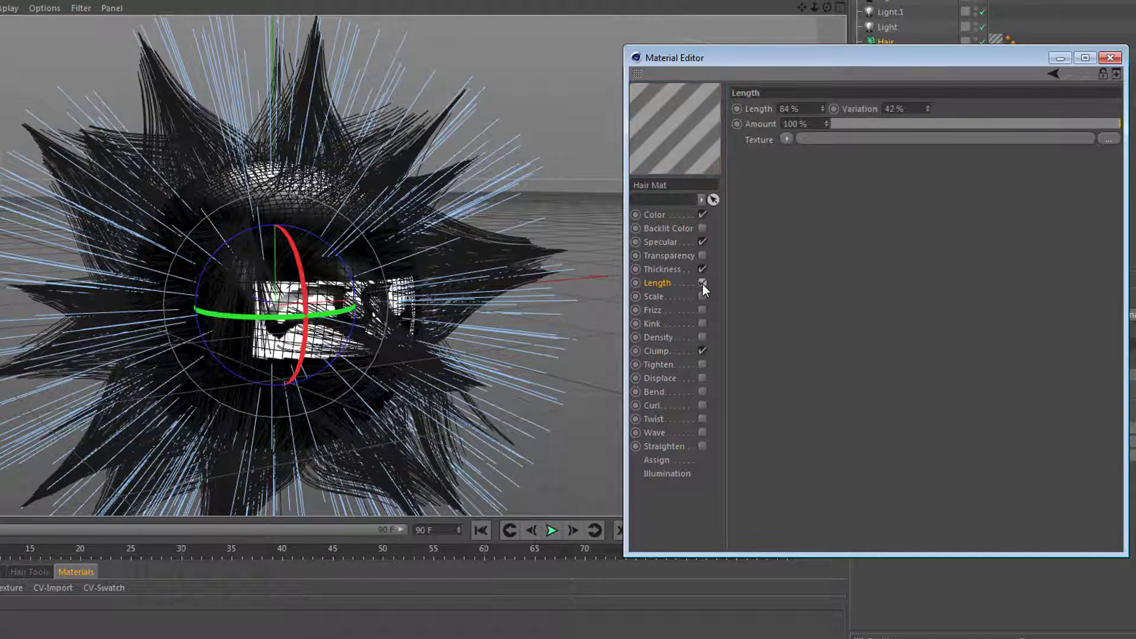
left_click(702, 283)
left_click(702, 296)
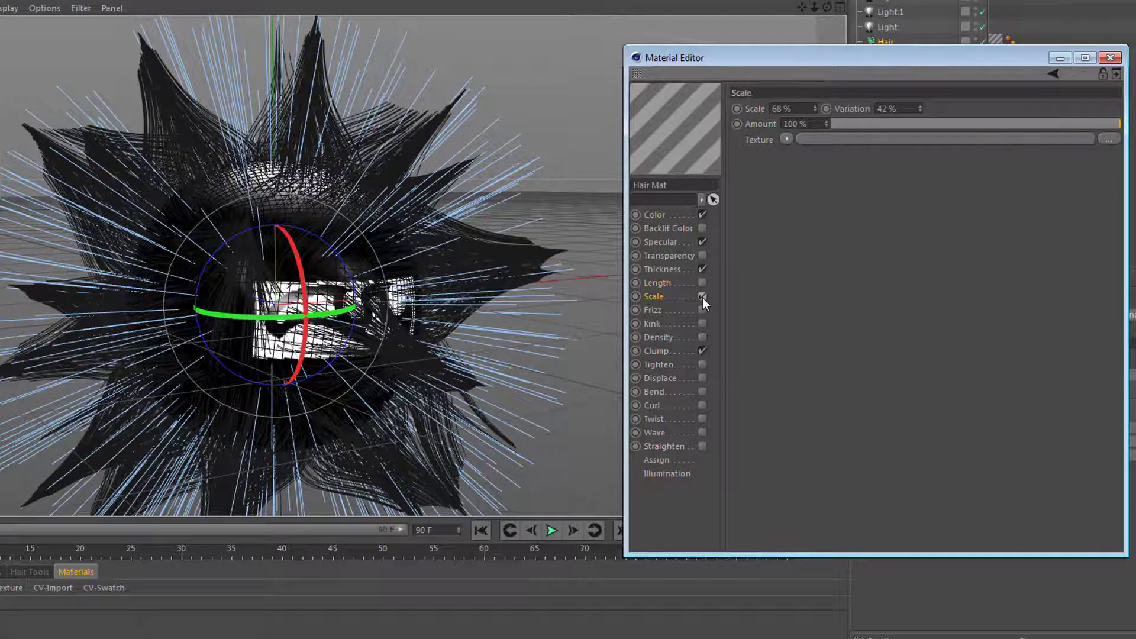
left_click(702, 283)
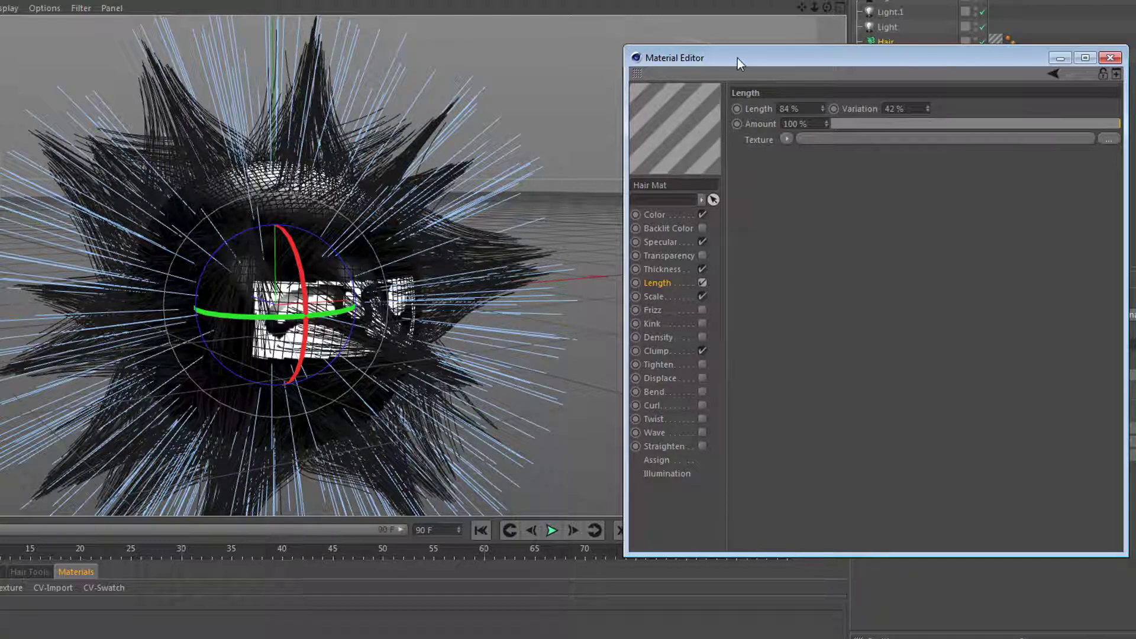
Render the viewport preview of the hair from a higher, angled view with the Material Editor moved aside
left_click_drag(738, 58, 783, 48)
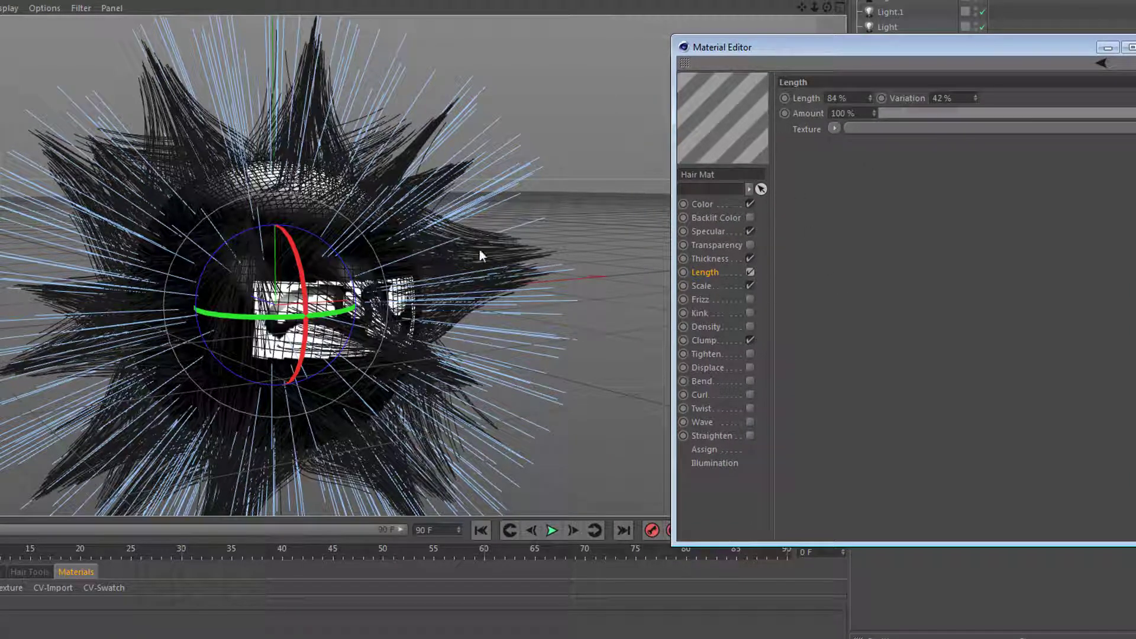
left_click_drag(481, 255, 323, 148, "alt")
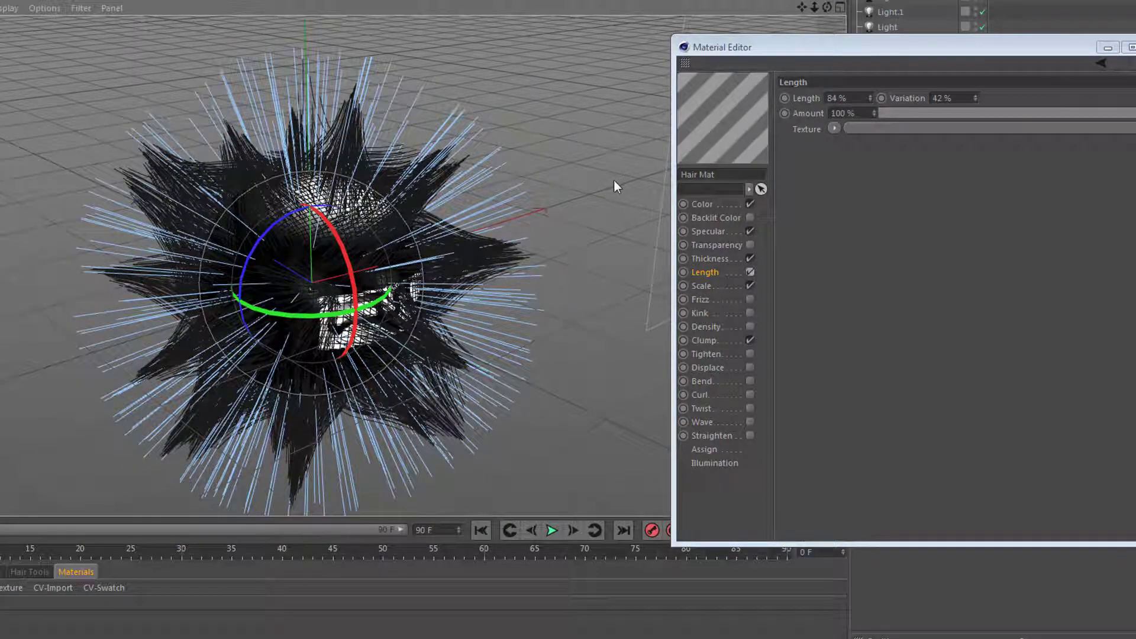
key("ctrl+r")
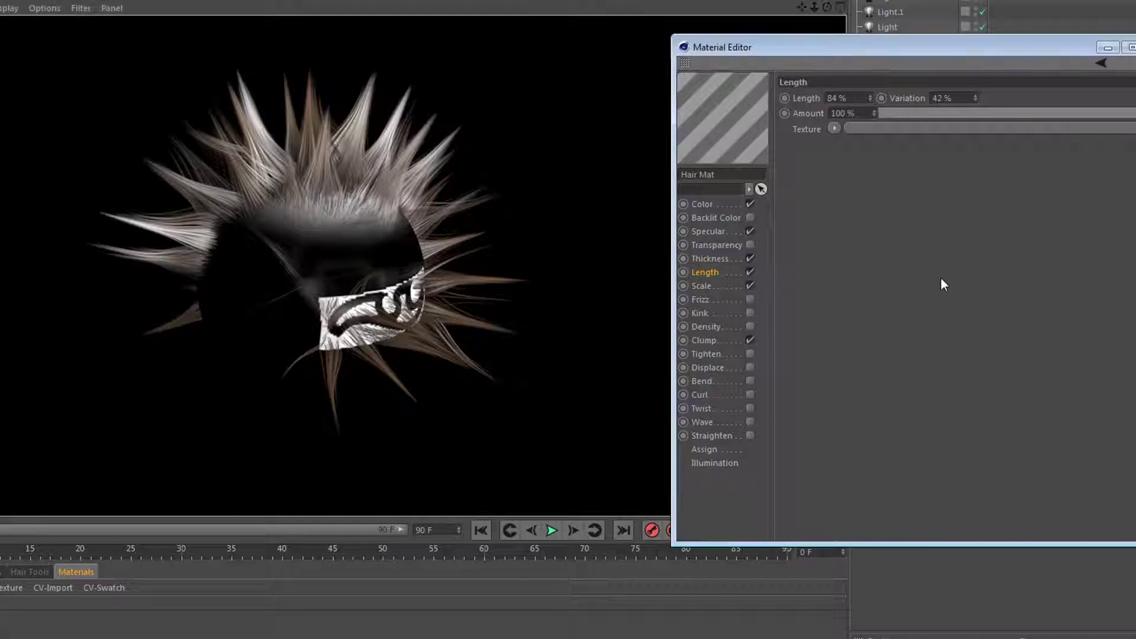
Enable the Frizz channel of the hair material and set Frizz to 4%
left_click(702, 286)
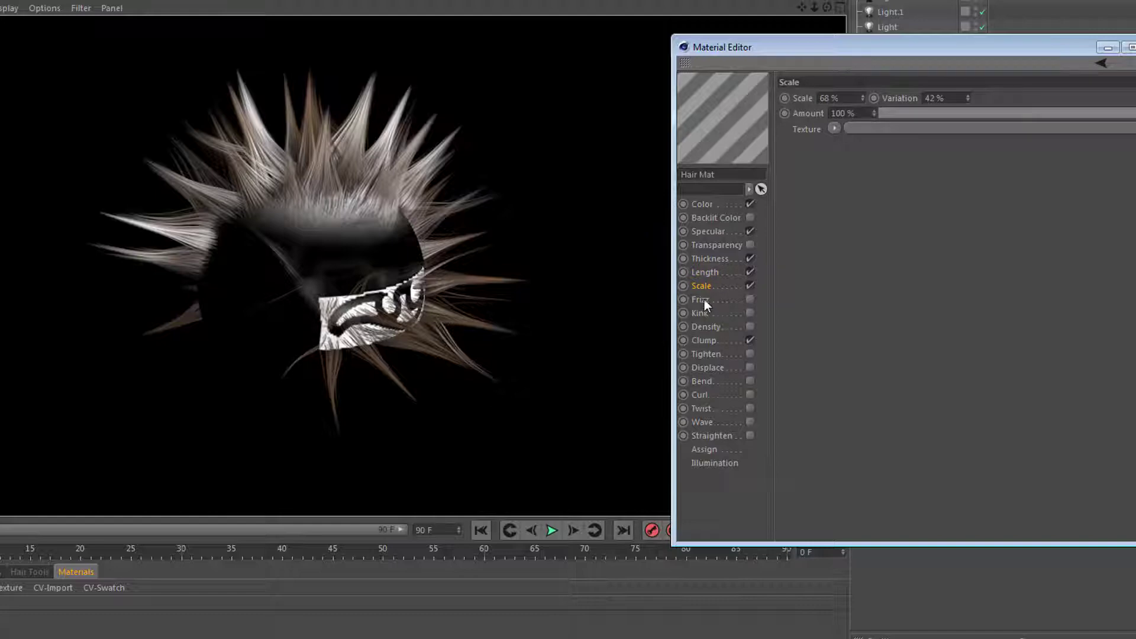
left_click(703, 300)
left_click(750, 299)
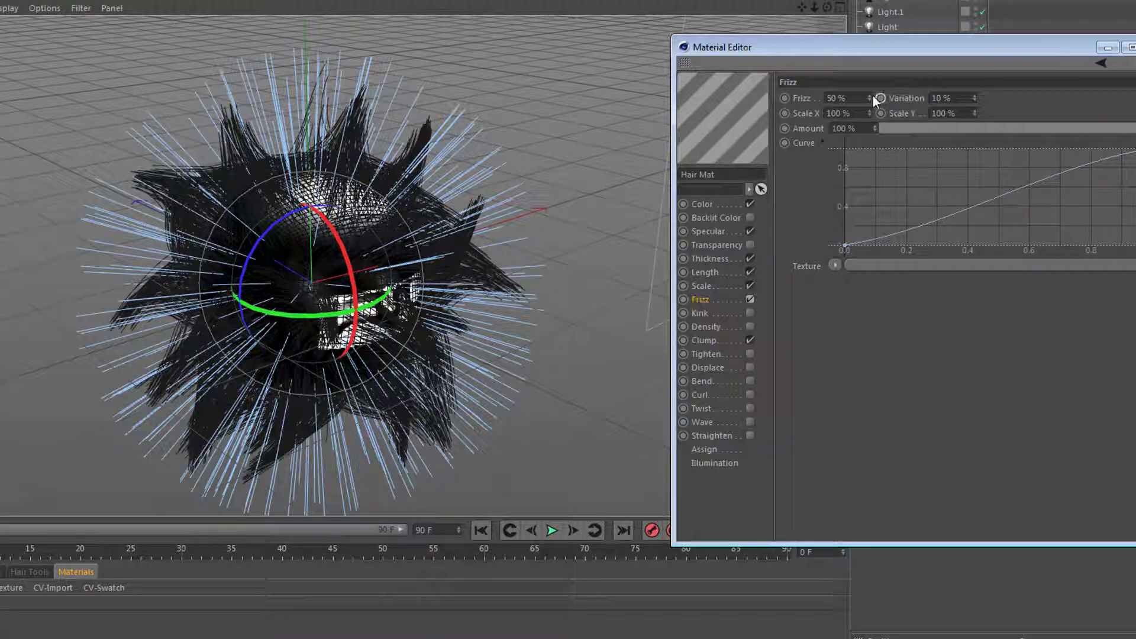
mouse_move(871, 97)
left_mouse_down()
mouse_move(871, 123)
mouse_move(871, 98)
left_mouse_up()
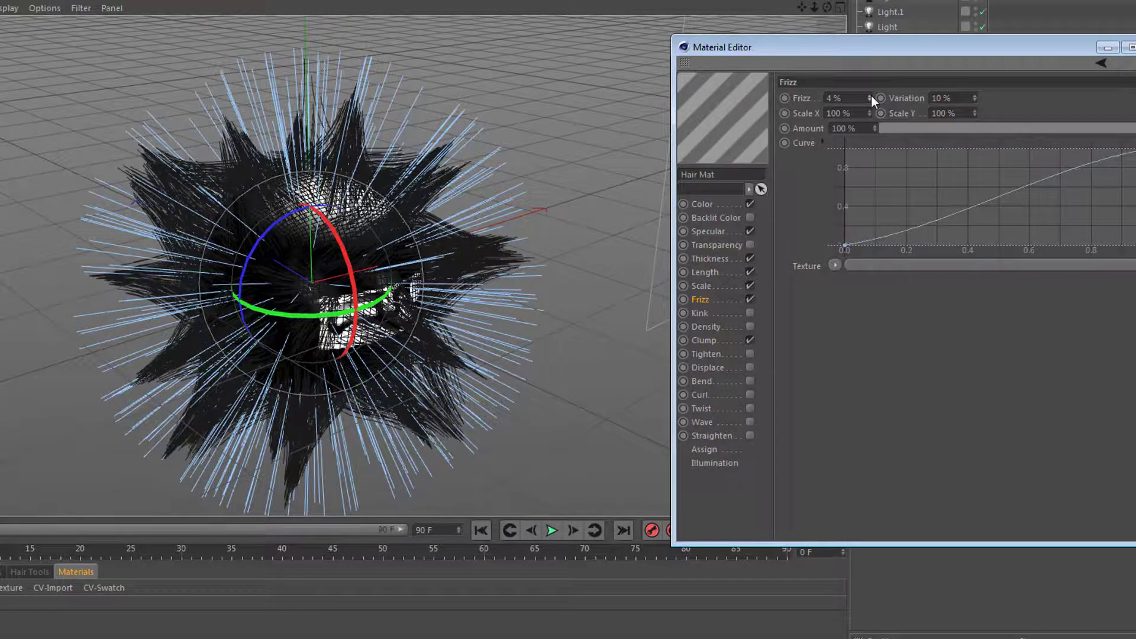
Enable the Kink channel, set Kink to 10%, and render the view to check the hair
left_click(751, 311)
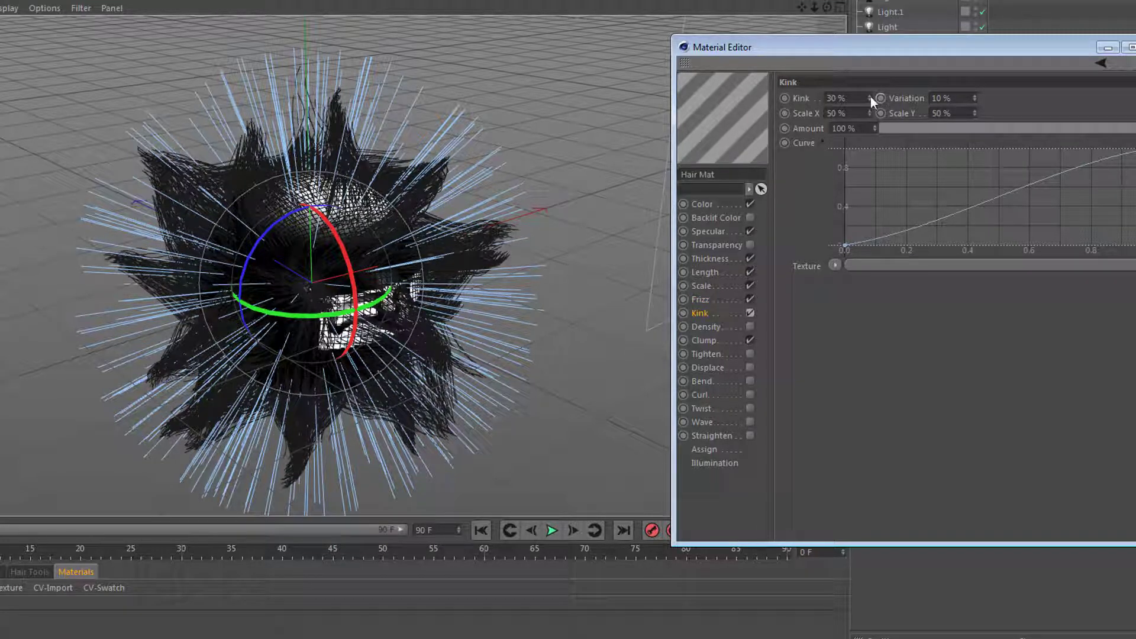
mouse_move(871, 97)
left_mouse_down()
mouse_move(869, 118)
mouse_move(871, 93)
left_mouse_up()
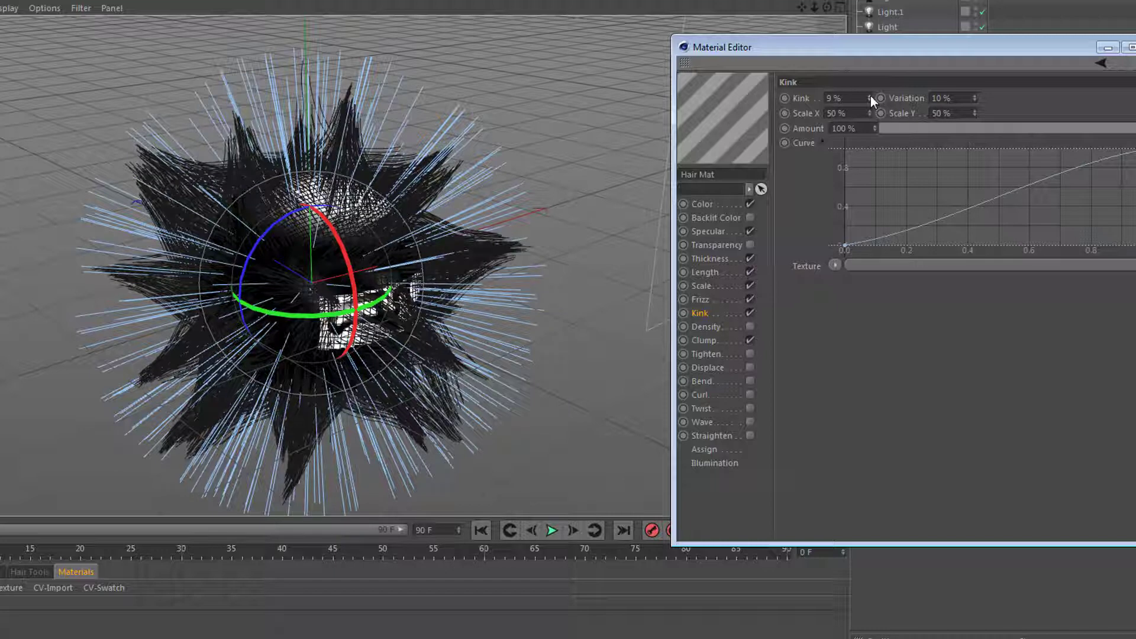
left_click(871, 94)
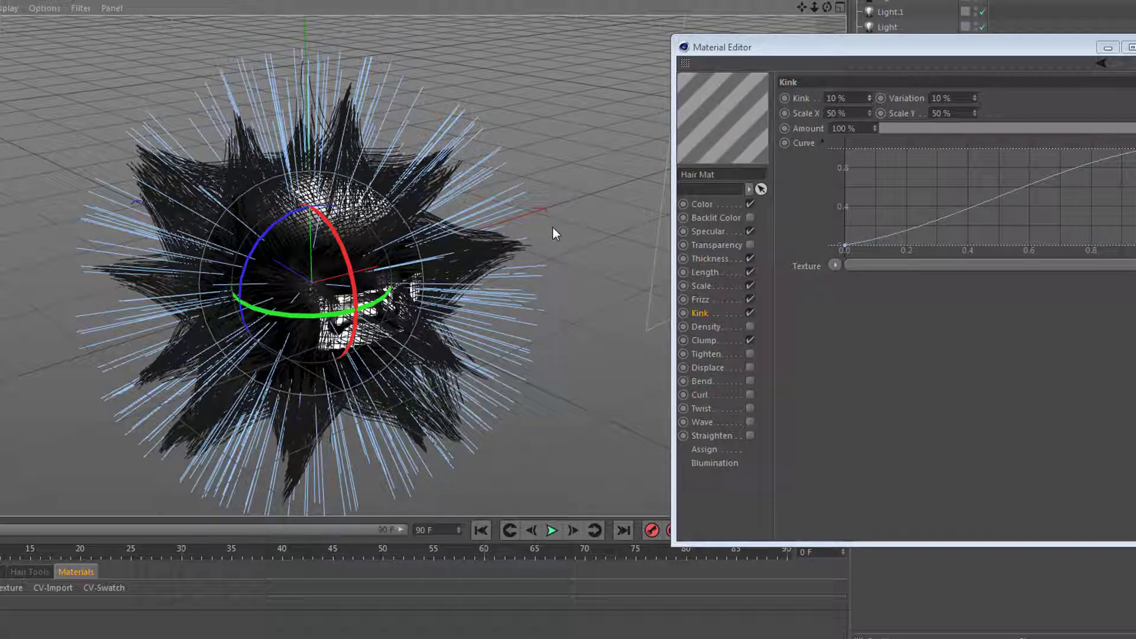
key("ctrl+r")
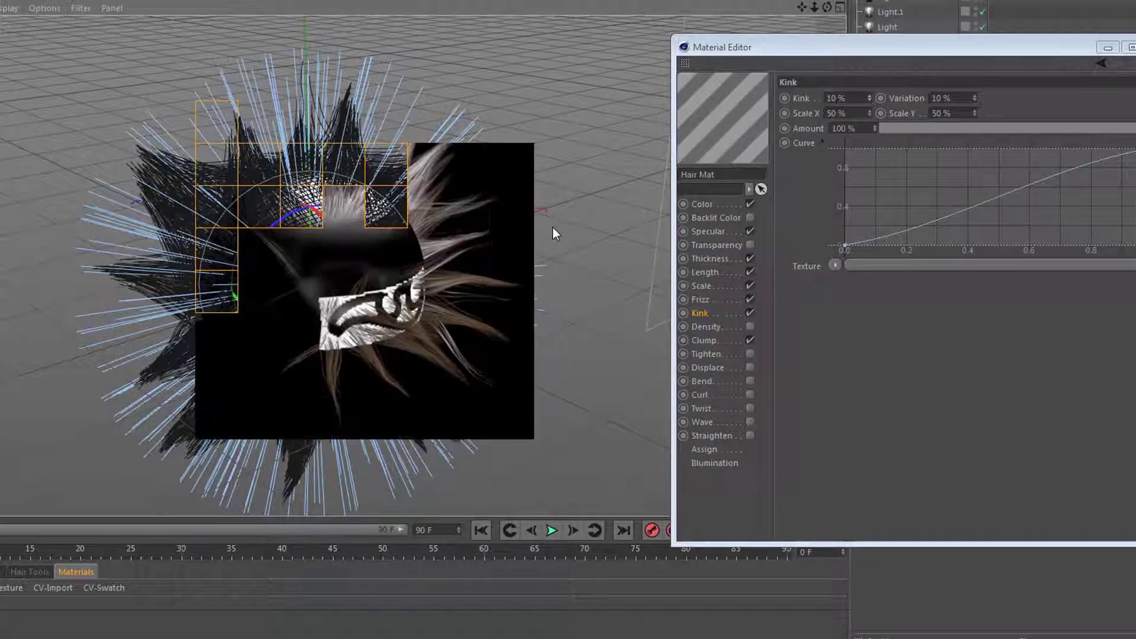